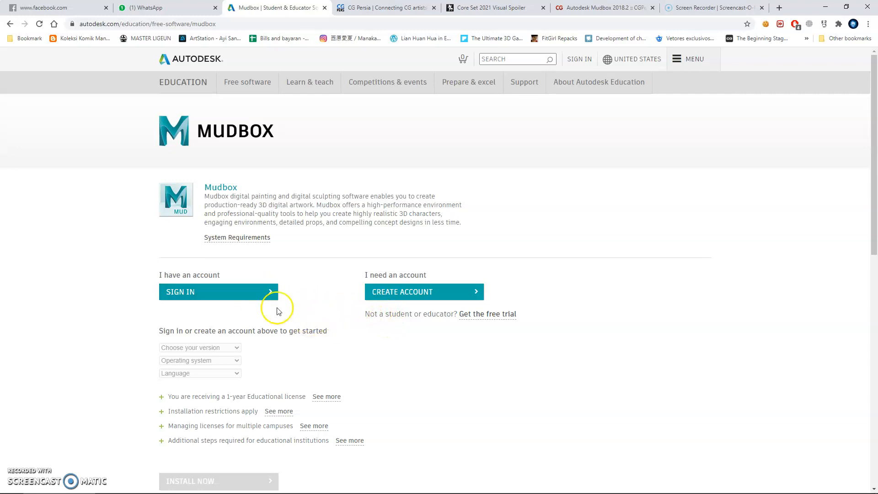
Step: Switch to Mudbox and start a new sculpture from the Basic Head starting point
{"action": "mouse_move", "coordinate": [456, 486]}
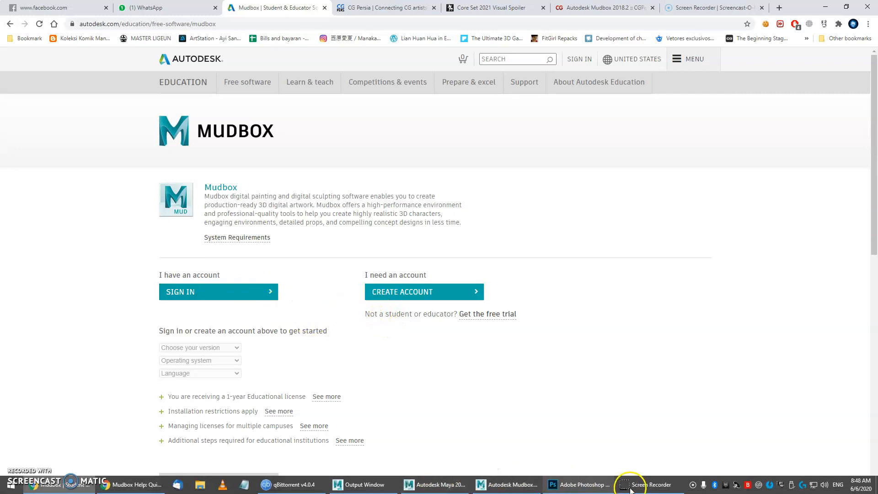
{"action": "left_click", "coordinate": [497, 490]}
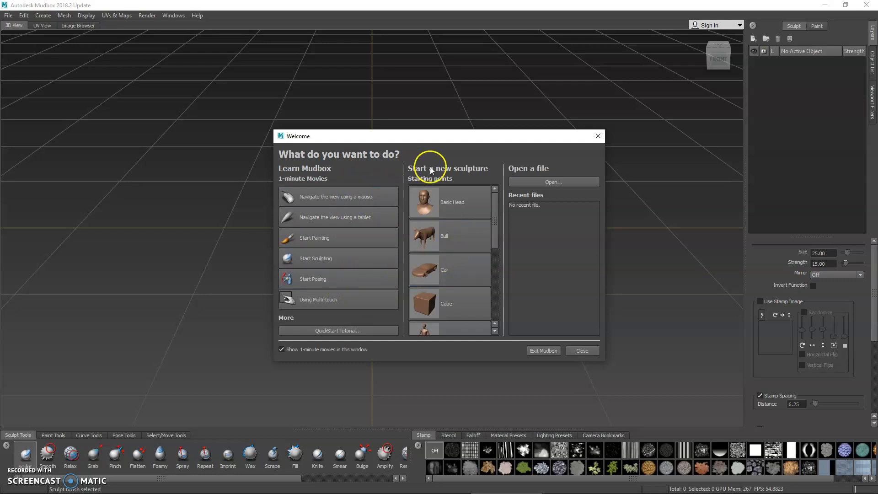
{"action": "left_click", "coordinate": [442, 194]}
{"action": "left_click_drag", "start_coordinate": [430, 212], "coordinate": [410, 222], "text": "alt"}
{"action": "middle_click_drag", "start_coordinate": [409, 224], "coordinate": [396, 198], "text": "alt"}
{"action": "scroll", "coordinate": [396, 198], "scroll_direction": "down", "scroll_amount": 2}
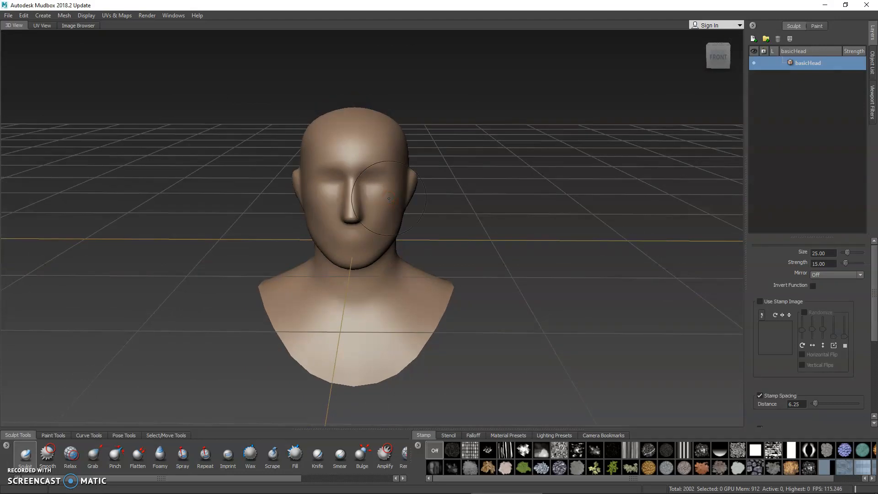
{"action": "right_click_drag", "start_coordinate": [388, 198], "coordinate": [409, 223], "text": "alt"}
{"action": "left_click", "coordinate": [401, 212]}
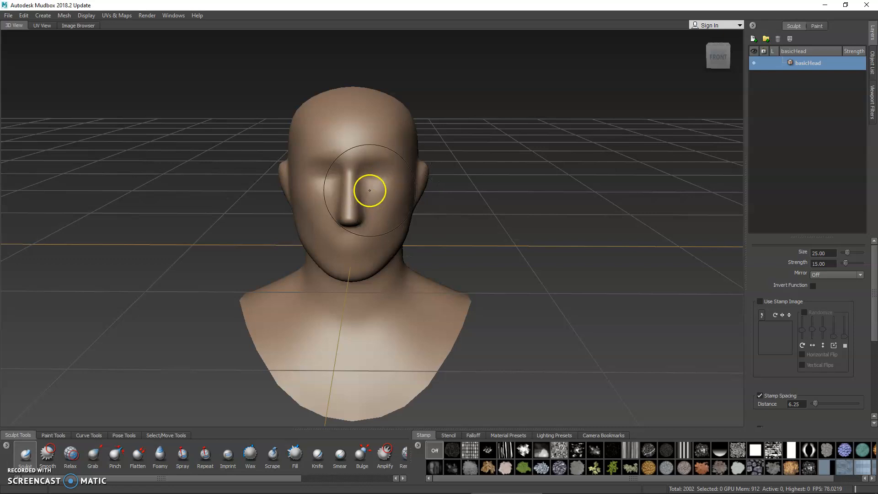
Step: Show the paint layers, choose the Paint Brush and reduce its size to 4.13
{"action": "mouse_move", "coordinate": [264, 204]}
{"action": "left_mouse_down", "text": "alt"}
{"action": "mouse_move", "coordinate": [276, 204]}
{"action": "mouse_move", "coordinate": [253, 200]}
{"action": "mouse_move", "coordinate": [253, 216]}
{"action": "mouse_move", "coordinate": [296, 226]}
{"action": "left_mouse_up", "text": "alt"}
{"action": "mouse_move", "coordinate": [375, 217]}
{"action": "middle_mouse_down", "text": "alt"}
{"action": "mouse_move", "coordinate": [383, 218]}
{"action": "mouse_move", "coordinate": [377, 212]}
{"action": "middle_mouse_up", "text": "alt"}
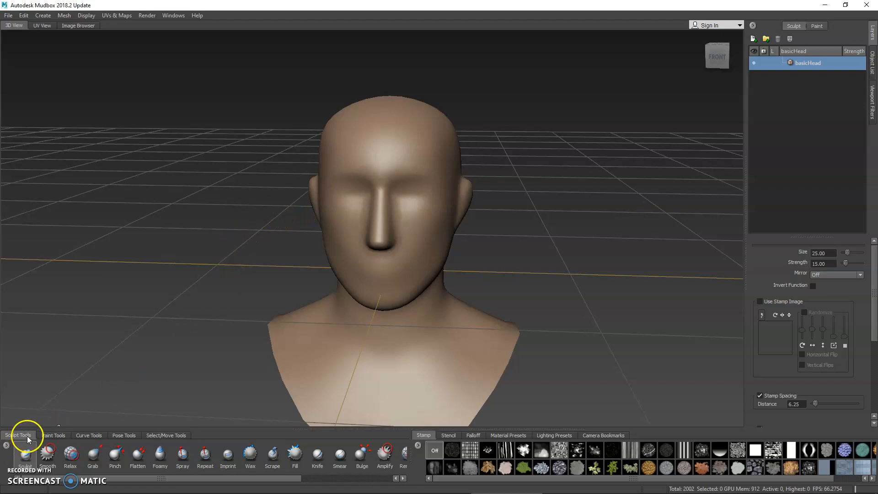
{"action": "left_click_drag", "start_coordinate": [301, 268], "coordinate": [298, 251], "text": "alt"}
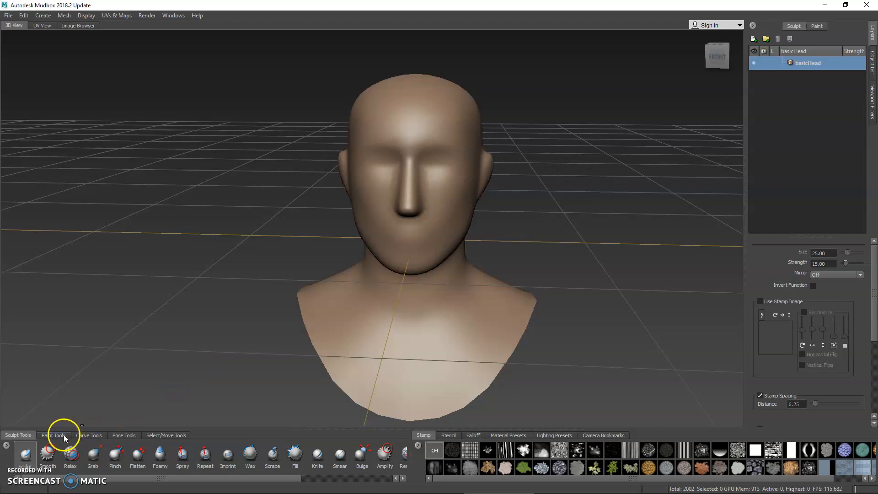
{"action": "left_click", "coordinate": [52, 436]}
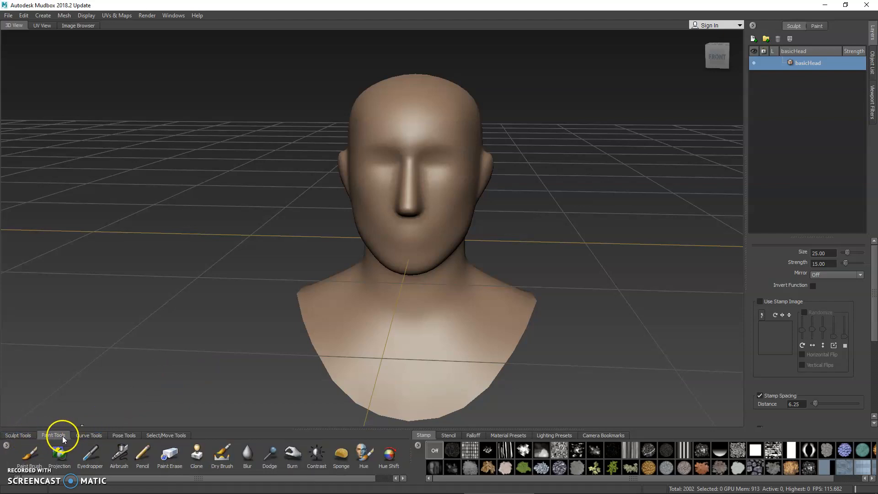
{"action": "left_click", "coordinate": [819, 26]}
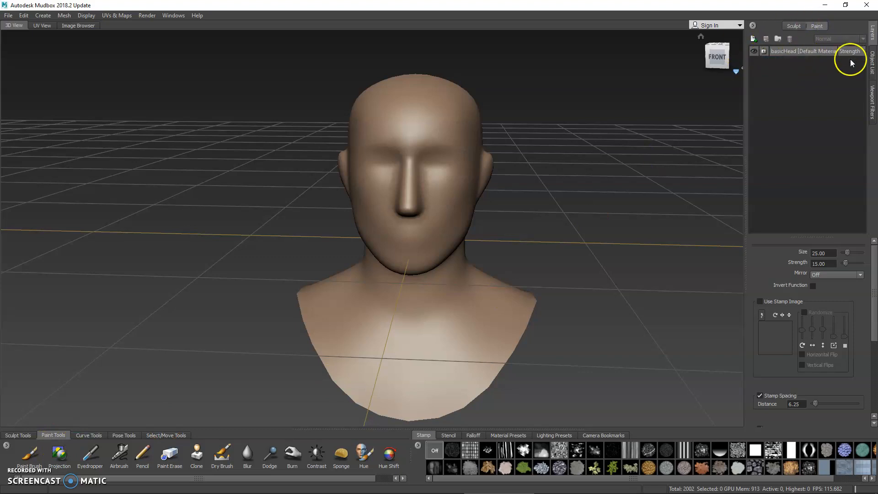
{"action": "left_click", "coordinate": [19, 465]}
{"action": "middle_click_drag", "start_coordinate": [265, 216], "coordinate": [221, 244], "text": "alt"}
{"action": "right_click_drag", "start_coordinate": [220, 243], "coordinate": [282, 237], "text": "alt"}
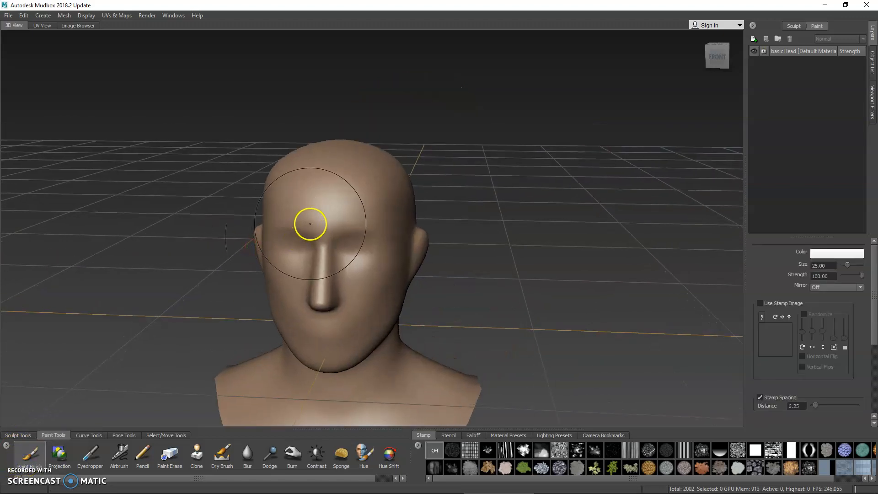
{"action": "mouse_move", "coordinate": [311, 223]}
{"action": "left_mouse_down"}
{"action": "mouse_move", "coordinate": [359, 225]}
{"action": "mouse_move", "coordinate": [290, 248]}
{"action": "left_mouse_up"}
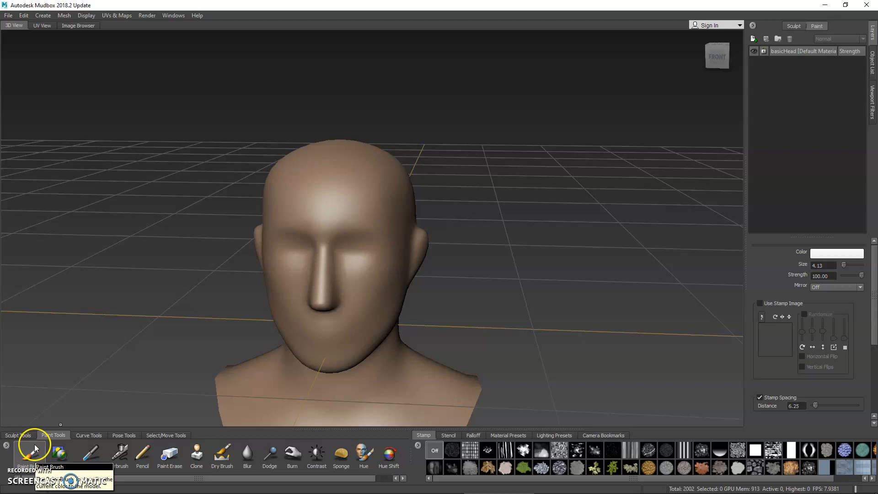
Step: Create a paint layer named sdfasdfasdf at size 2048, saved as TIFF [8 bit, RGBA], on the Diffuse channel
{"action": "left_click", "coordinate": [297, 246]}
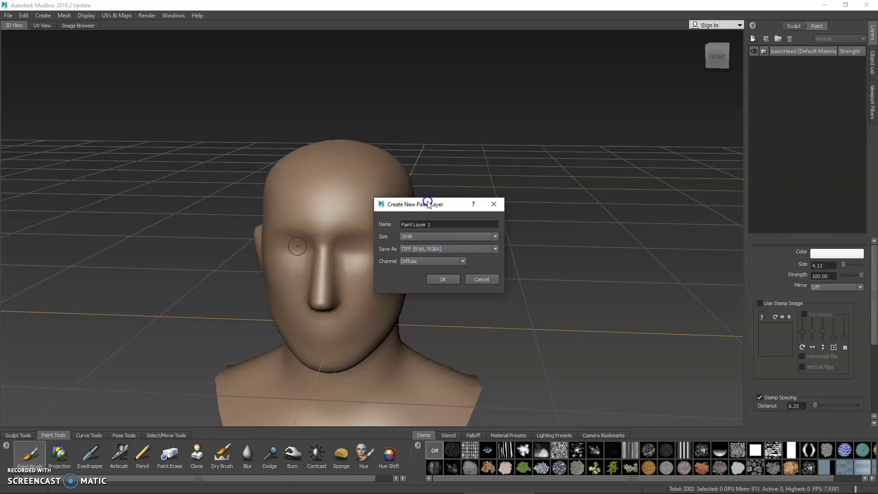
{"action": "triple_click", "coordinate": [407, 227]}
{"action": "type", "text": "sdfasdfasdf"}
{"action": "left_click_drag", "start_coordinate": [443, 224], "coordinate": [394, 224]}
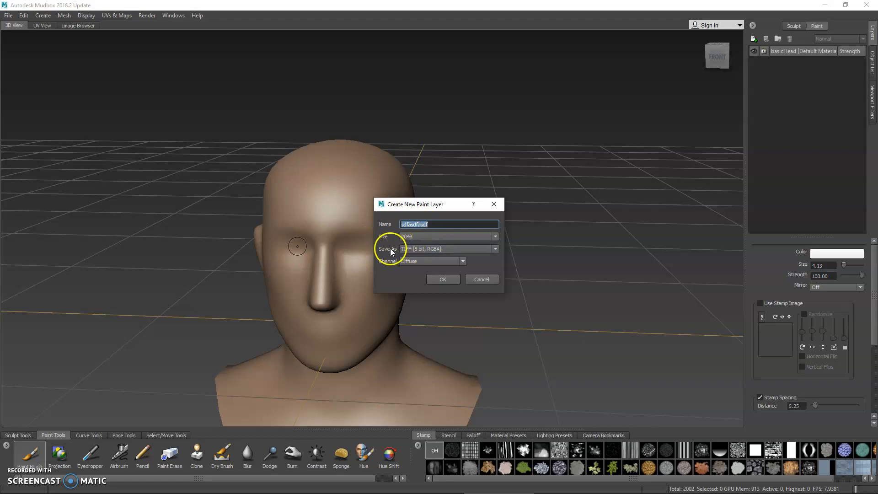
{"action": "left_click", "coordinate": [409, 250]}
{"action": "left_click", "coordinate": [410, 251]}
{"action": "left_click", "coordinate": [409, 262]}
{"action": "left_click", "coordinate": [412, 263]}
{"action": "left_click", "coordinate": [417, 225]}
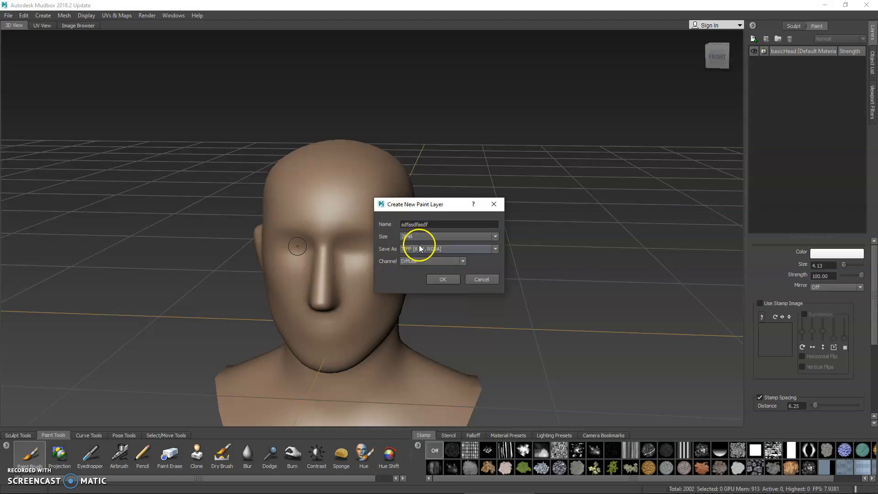
{"action": "left_click", "coordinate": [443, 279]}
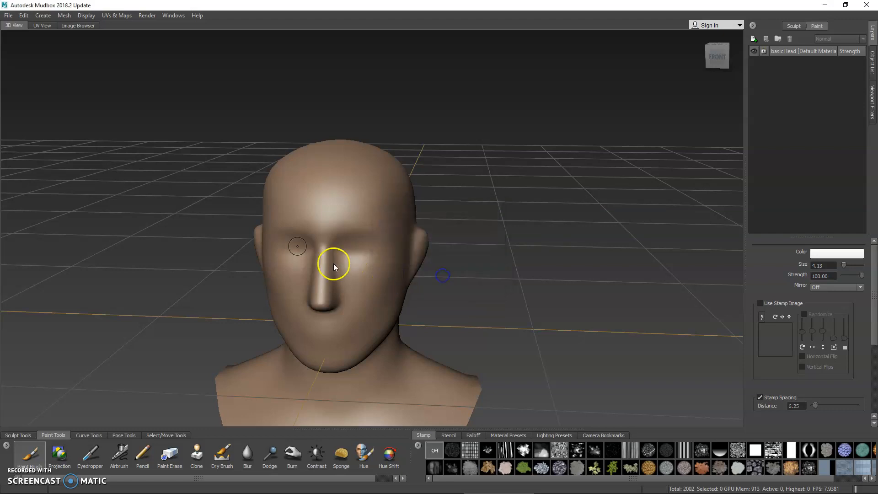
Step: Paint two white eyes and a white smiling mouth on the head
{"action": "mouse_move", "coordinate": [296, 241]}
{"action": "left_mouse_down"}
{"action": "mouse_move", "coordinate": [296, 249]}
{"action": "mouse_move", "coordinate": [348, 251]}
{"action": "left_mouse_up"}
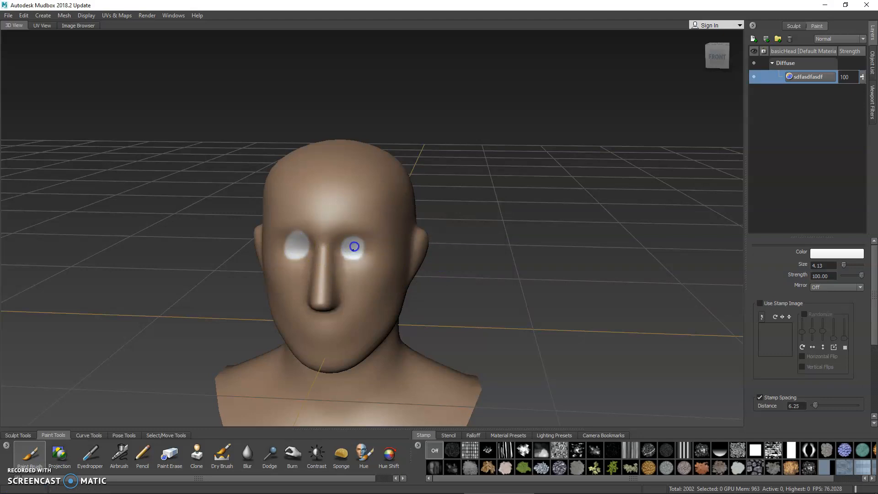
{"action": "left_click_drag", "start_coordinate": [298, 320], "coordinate": [325, 336]}
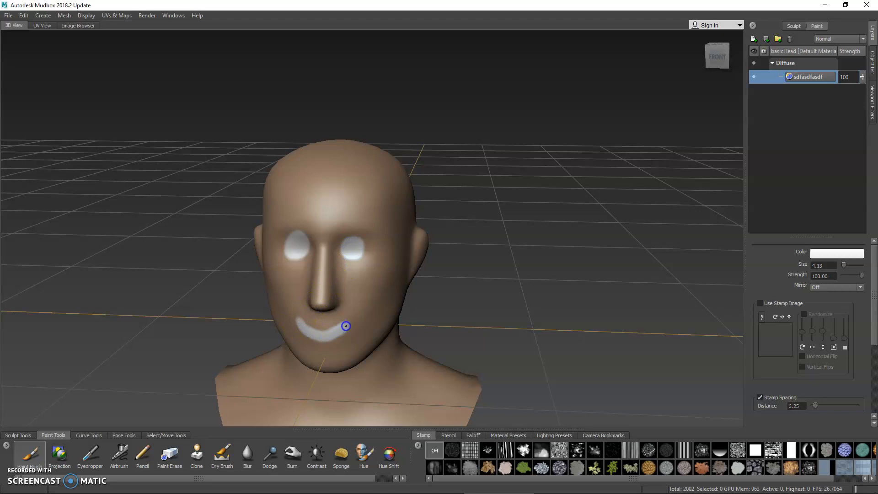
Step: Change the Paint Brush color to red
{"action": "left_click_drag", "start_coordinate": [357, 246], "coordinate": [395, 219], "text": "alt"}
{"action": "left_click", "coordinate": [823, 253]}
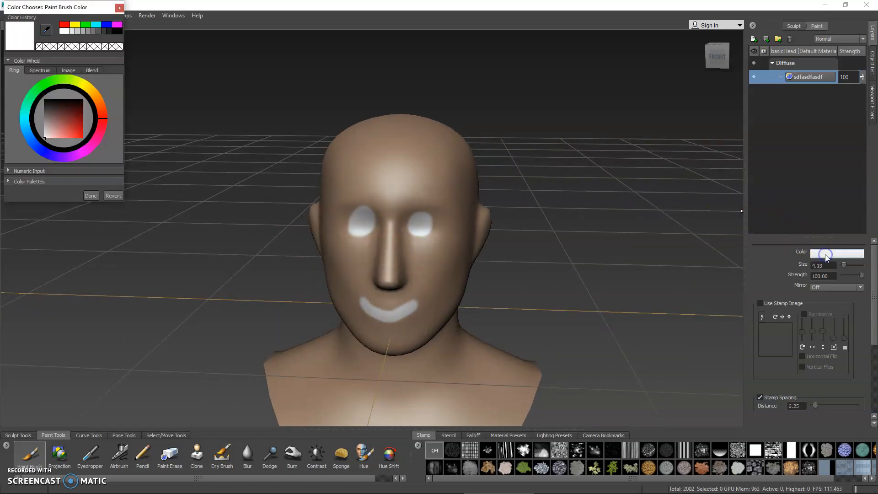
{"action": "left_click", "coordinate": [64, 24]}
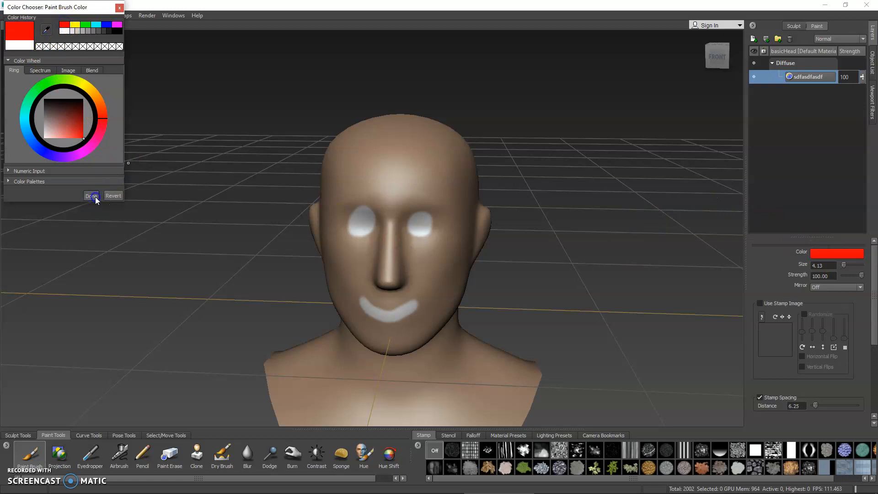
{"action": "left_click", "coordinate": [91, 195]}
Step: Dab red spots across the forehead, temples, cheeks and jaw without mirroring
{"action": "left_click", "coordinate": [392, 188]}
{"action": "left_click", "coordinate": [437, 195]}
{"action": "left_click", "coordinate": [343, 195]}
{"action": "left_click", "coordinate": [369, 150]}
{"action": "left_click", "coordinate": [408, 144]}
{"action": "left_click", "coordinate": [441, 154]}
{"action": "left_click", "coordinate": [458, 249]}
{"action": "left_click", "coordinate": [341, 254]}
{"action": "left_click", "coordinate": [341, 287]}
{"action": "left_click", "coordinate": [357, 275]}
{"action": "left_click", "coordinate": [429, 272]}
{"action": "left_click", "coordinate": [450, 305]}
{"action": "left_click_drag", "start_coordinate": [434, 315], "coordinate": [424, 325]}
{"action": "mouse_move", "coordinate": [426, 293]}
{"action": "middle_mouse_down", "text": "alt"}
{"action": "mouse_move", "coordinate": [387, 271]}
{"action": "mouse_move", "coordinate": [394, 265]}
{"action": "mouse_move", "coordinate": [421, 280]}
{"action": "middle_mouse_up", "text": "alt"}
{"action": "right_click_drag", "start_coordinate": [421, 281], "coordinate": [434, 290], "text": "alt"}
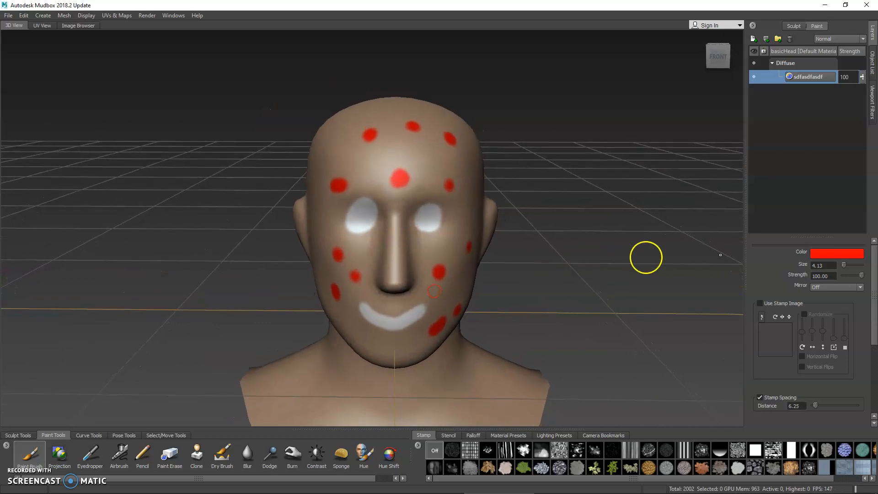
Step: Undo all the red spots, keeping the white eyes and mouth
{"action": "key", "text": "ctrl+z"}
{"action": "key", "text": "ctrl+z"}
{"action": "key", "text": "ctrl+z"}
{"action": "key", "text": "ctrl+z"}
{"action": "key", "text": "ctrl+z"}
{"action": "key", "text": "ctrl+z"}
{"action": "key", "text": "ctrl+z"}
{"action": "key", "text": "ctrl+z"}
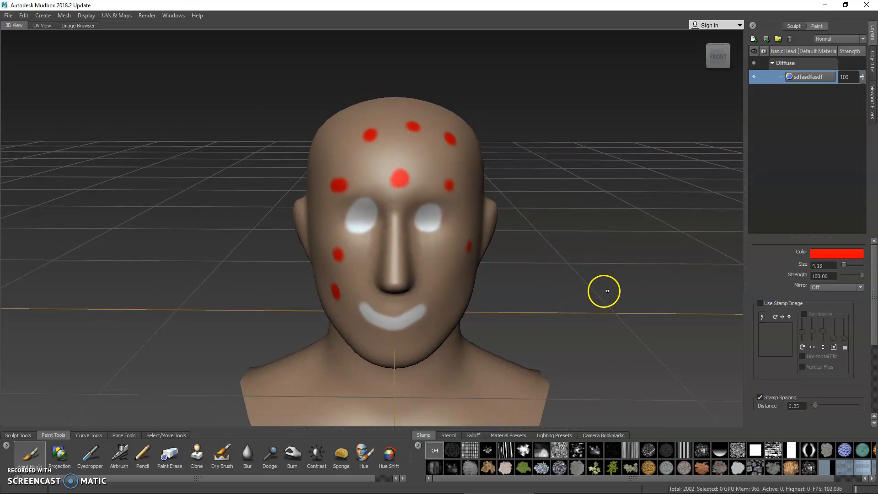
{"action": "key", "text": "ctrl+z"}
{"action": "key", "text": "ctrl+z"}
{"action": "key", "text": "ctrl+z"}
{"action": "key", "text": "ctrl+z"}
{"action": "key", "text": "ctrl+z"}
Step: Set the brush mirror to X and dab symmetrical red spots on the forehead, temples, ears, cheeks, chin, neck and shoulders
{"action": "left_click", "coordinate": [836, 287]}
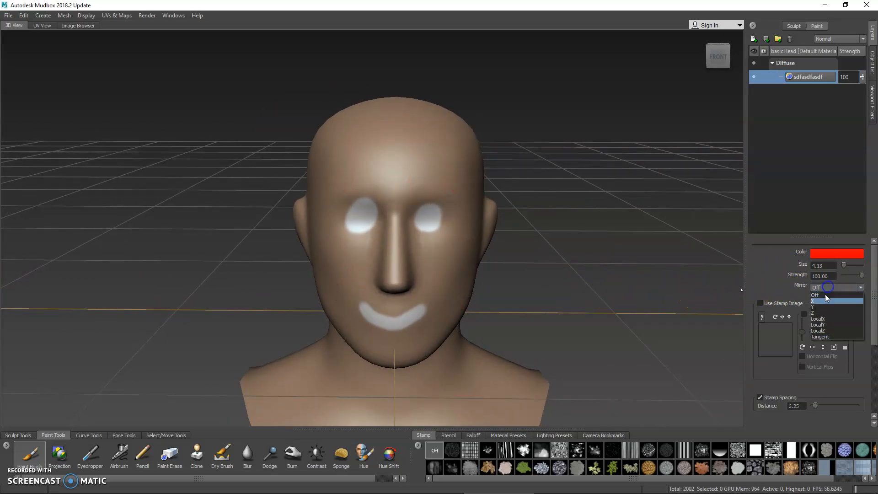
{"action": "left_click", "coordinate": [823, 301]}
{"action": "left_click", "coordinate": [450, 170]}
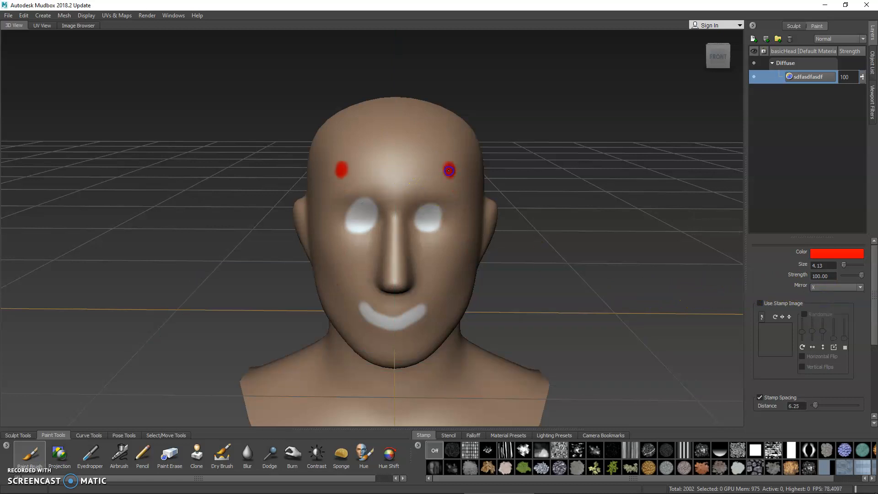
{"action": "left_click", "coordinate": [342, 299]}
{"action": "left_click", "coordinate": [353, 339]}
{"action": "left_click", "coordinate": [369, 353]}
{"action": "left_click", "coordinate": [314, 385]}
{"action": "left_click", "coordinate": [324, 357]}
{"action": "left_click", "coordinate": [303, 206]}
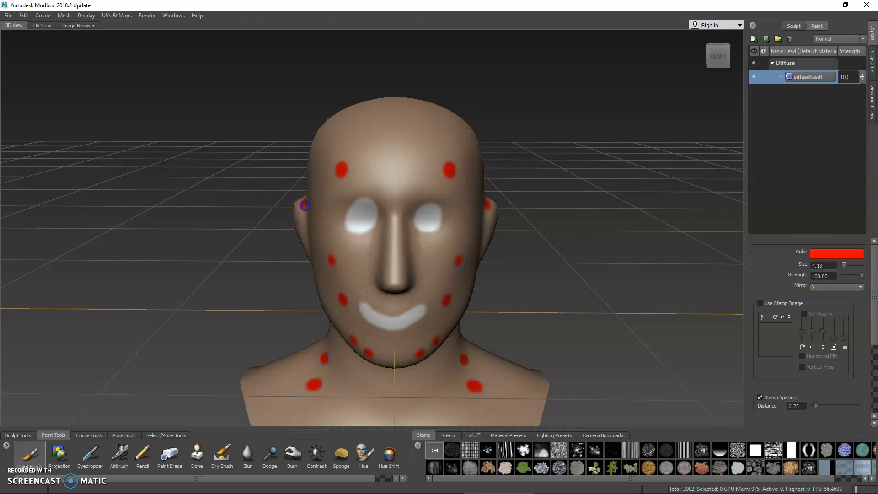
{"action": "left_click", "coordinate": [319, 203]}
{"action": "left_click", "coordinate": [329, 201]}
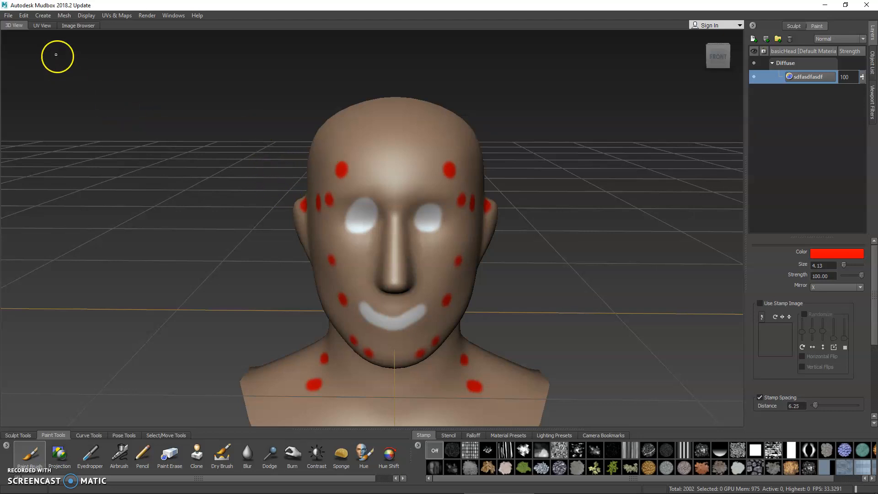
Step: Examine how the painted marks lie on the head's UV layout, and return to the 3D view
{"action": "left_click", "coordinate": [40, 26]}
{"action": "scroll", "coordinate": [402, 220], "scroll_direction": "up", "scroll_amount": 5}
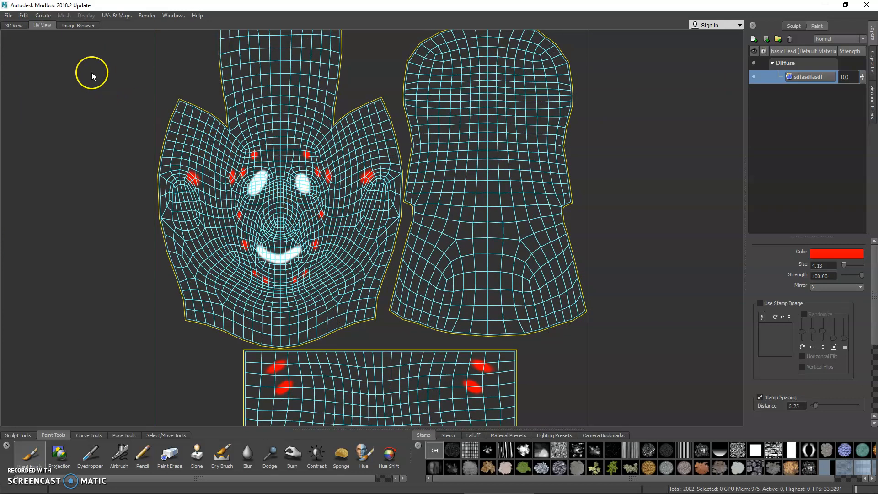
{"action": "middle_click_drag", "start_coordinate": [409, 136], "coordinate": [431, 188], "text": "alt"}
{"action": "right_click_drag", "start_coordinate": [432, 188], "coordinate": [371, 154], "text": "alt"}
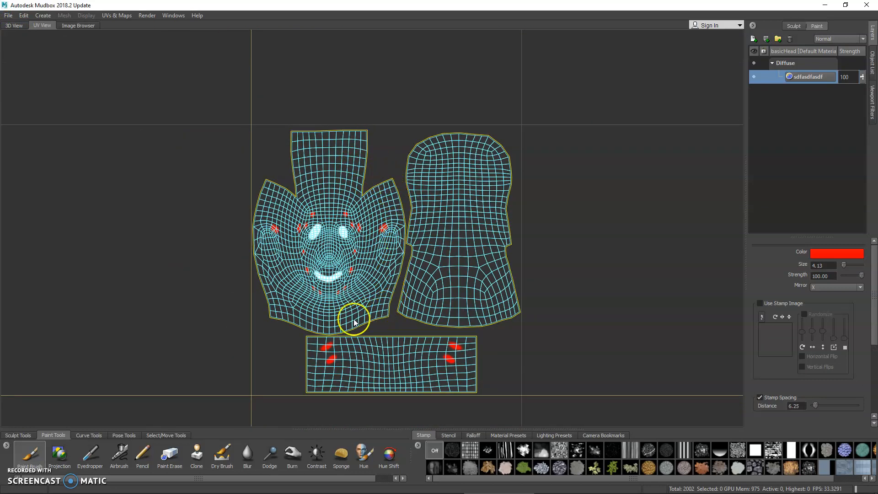
{"action": "left_click", "coordinate": [15, 26]}
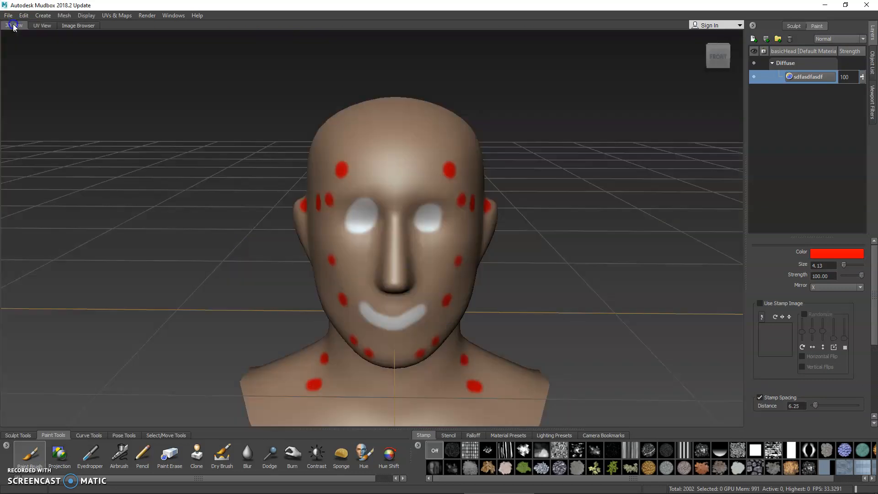
Step: Add more mirrored red spots on the upper forehead, cheeks and base of the neck
{"action": "left_click", "coordinate": [372, 140]}
{"action": "left_click", "coordinate": [343, 135]}
{"action": "left_click", "coordinate": [318, 149]}
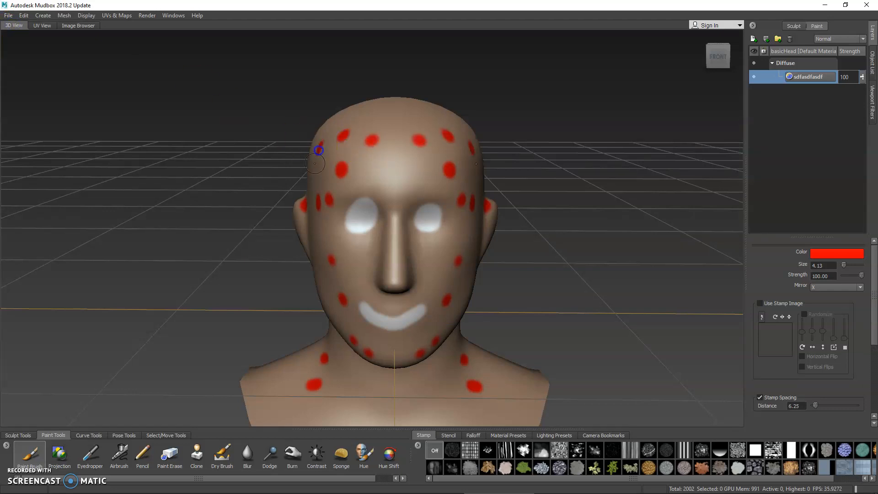
{"action": "left_click_drag", "start_coordinate": [324, 238], "coordinate": [322, 255]}
{"action": "left_click", "coordinate": [340, 279]}
{"action": "left_click", "coordinate": [331, 303]}
{"action": "left_click", "coordinate": [336, 365]}
{"action": "left_click", "coordinate": [347, 388]}
Step: Dab mirrored red spots along the outer shoulders and upper chest of the bust
{"action": "middle_click_drag", "start_coordinate": [315, 382], "coordinate": [274, 264], "text": "alt"}
{"action": "middle_click_drag", "start_coordinate": [232, 187], "coordinate": [259, 247], "text": "alt"}
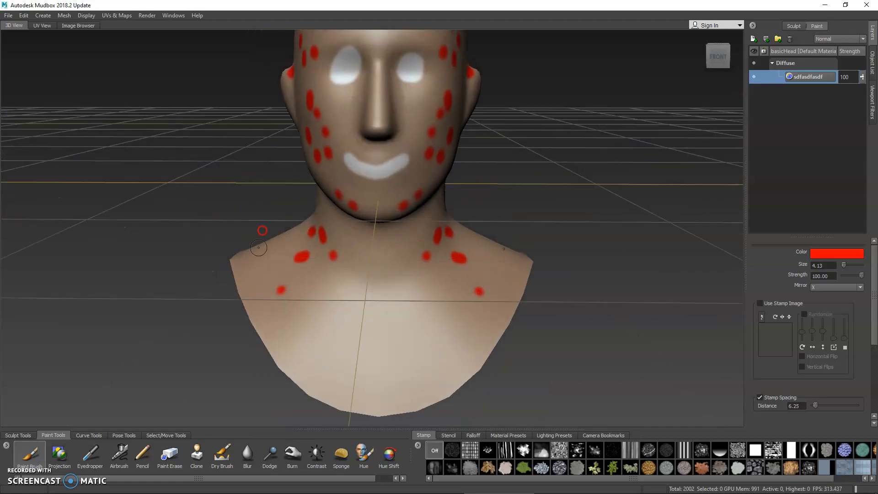
{"action": "left_click", "coordinate": [276, 259]}
{"action": "left_click", "coordinate": [257, 265]}
{"action": "left_click_drag", "start_coordinate": [261, 304], "coordinate": [273, 316]}
{"action": "left_click", "coordinate": [287, 336]}
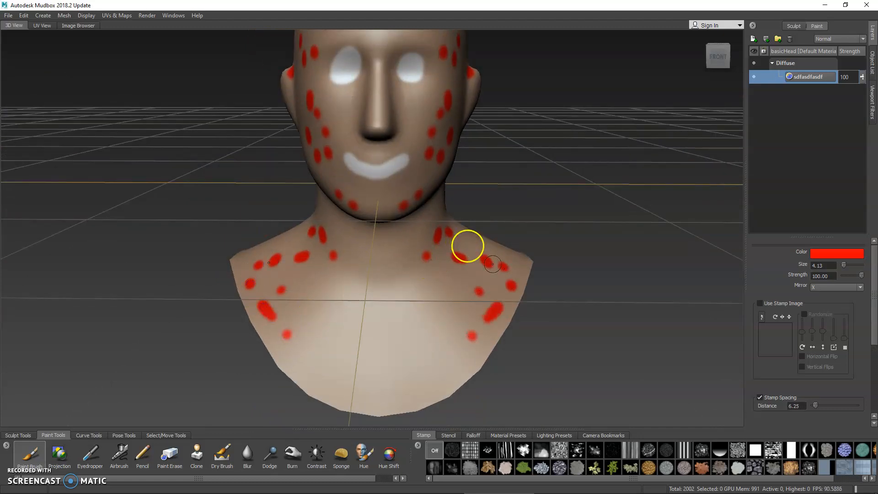
Step: Shrink the brush to size 5.86 and paint large mirrored red patches from the upper chest to the base of the neck
{"action": "middle_click_drag", "start_coordinate": [432, 269], "coordinate": [448, 337], "text": "alt"}
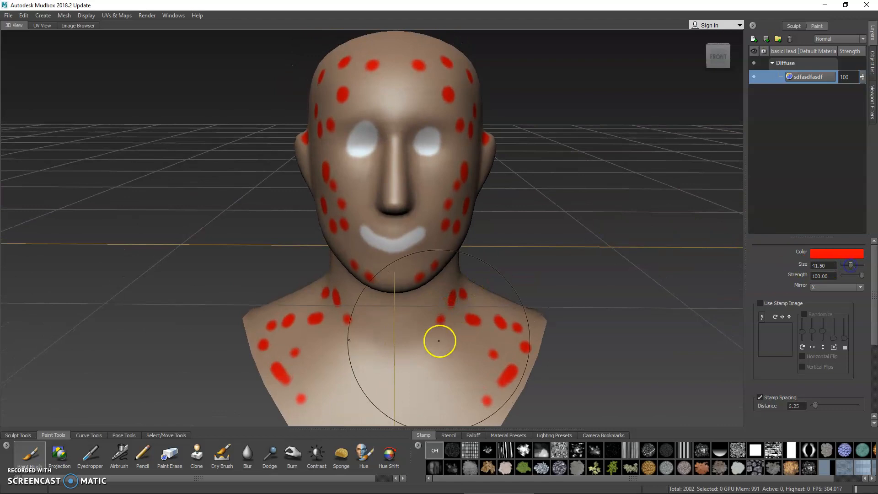
{"action": "key", "text": "bracketleft"}
{"action": "key", "text": "bracketleft"}
{"action": "key", "text": "bracketleft"}
{"action": "key", "text": "bracketleft"}
{"action": "key", "text": "bracketleft"}
{"action": "key", "text": "bracketleft"}
{"action": "key", "text": "bracketleft"}
{"action": "key", "text": "bracketleft"}
{"action": "key", "text": "bracketleft"}
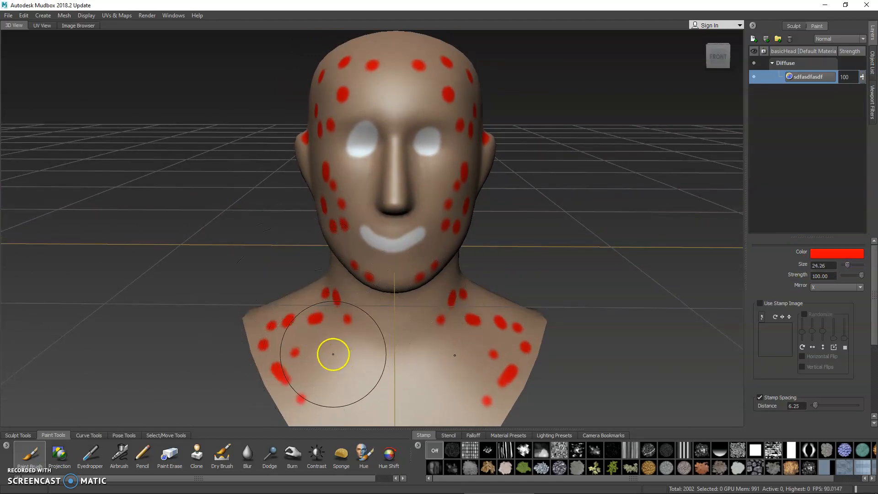
{"action": "key", "text": "bracketleft"}
{"action": "key", "text": "bracketleft"}
{"action": "key", "text": "bracketleft"}
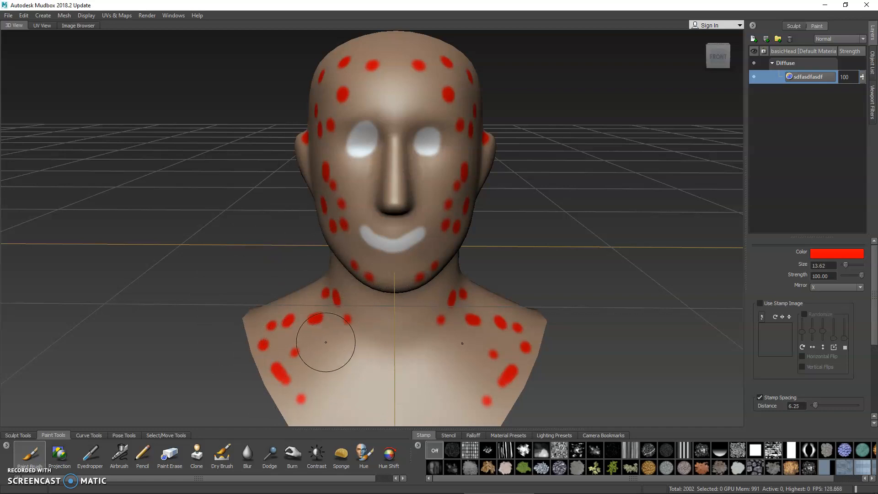
{"action": "key", "text": "bracketleft"}
{"action": "key", "text": "bracketleft"}
{"action": "left_click", "coordinate": [320, 347]}
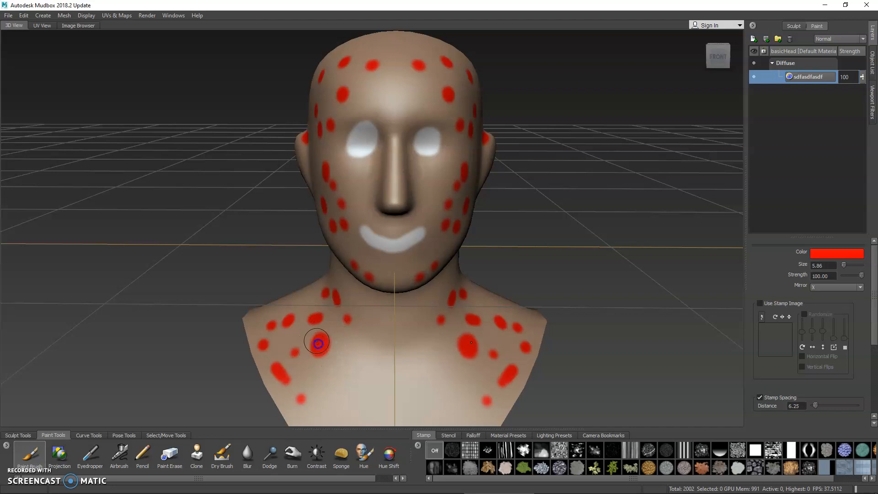
{"action": "left_click_drag", "start_coordinate": [312, 341], "coordinate": [314, 324]}
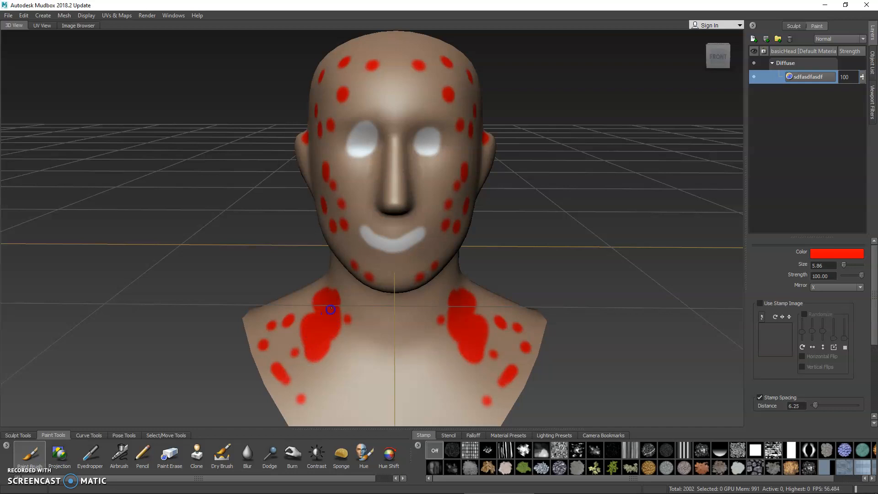
Step: Inspect the red painting around the head and delete the paint layer
{"action": "left_click_drag", "start_coordinate": [317, 337], "coordinate": [303, 300], "text": "alt"}
{"action": "left_click_drag", "start_coordinate": [367, 243], "coordinate": [90, 415], "text": "alt"}
{"action": "mouse_move", "coordinate": [323, 339]}
{"action": "left_mouse_down"}
{"action": "mouse_move", "coordinate": [402, 309]}
{"action": "mouse_move", "coordinate": [414, 318]}
{"action": "left_mouse_up"}
{"action": "left_click_drag", "start_coordinate": [414, 318], "coordinate": [246, 308], "text": "alt"}
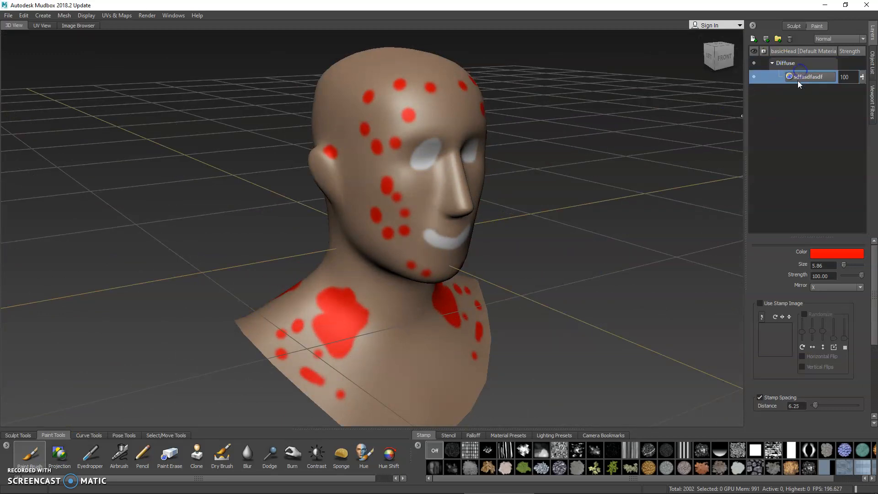
{"action": "left_click", "coordinate": [790, 39]}
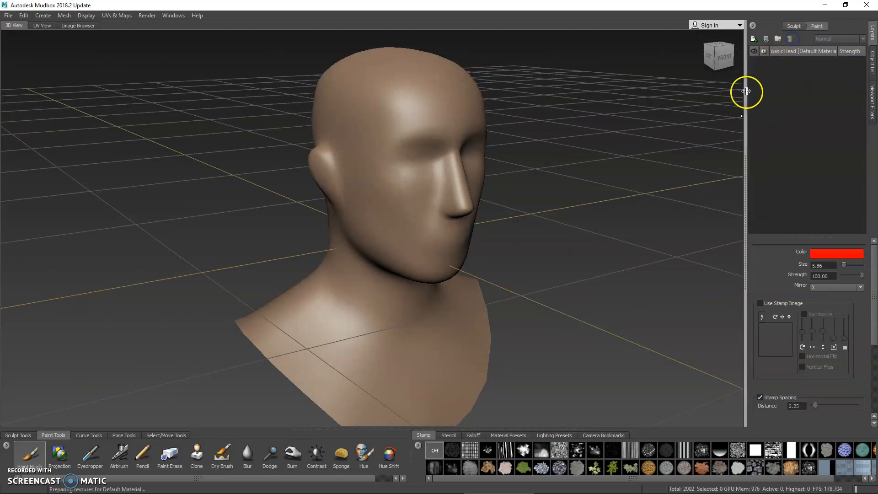
Step: Activate the Projection brush, enlarge the tool and image trays, and try a stroke beside the nose
{"action": "left_click_drag", "start_coordinate": [507, 196], "coordinate": [437, 217], "text": "alt"}
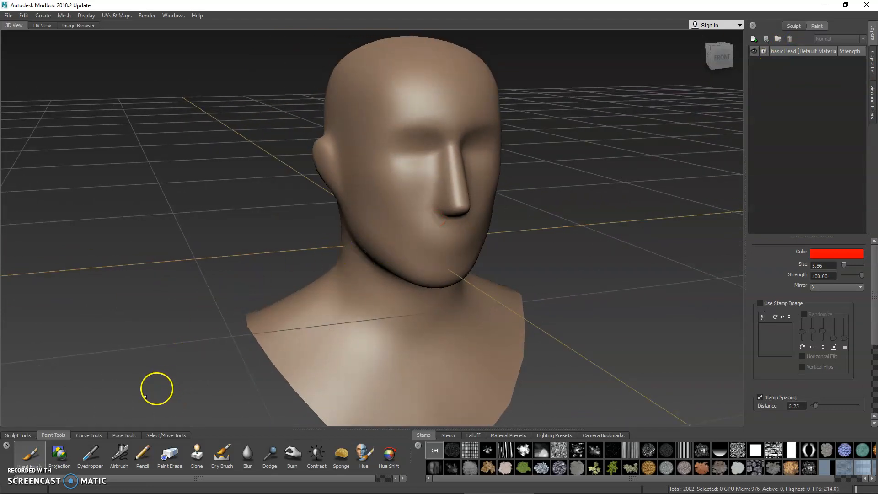
{"action": "left_click", "coordinate": [60, 455]}
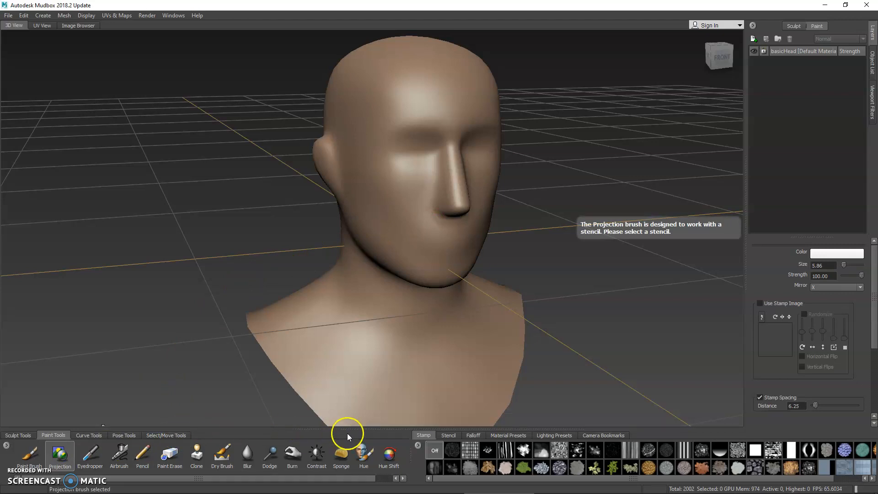
{"action": "left_click_drag", "start_coordinate": [356, 428], "coordinate": [357, 411]}
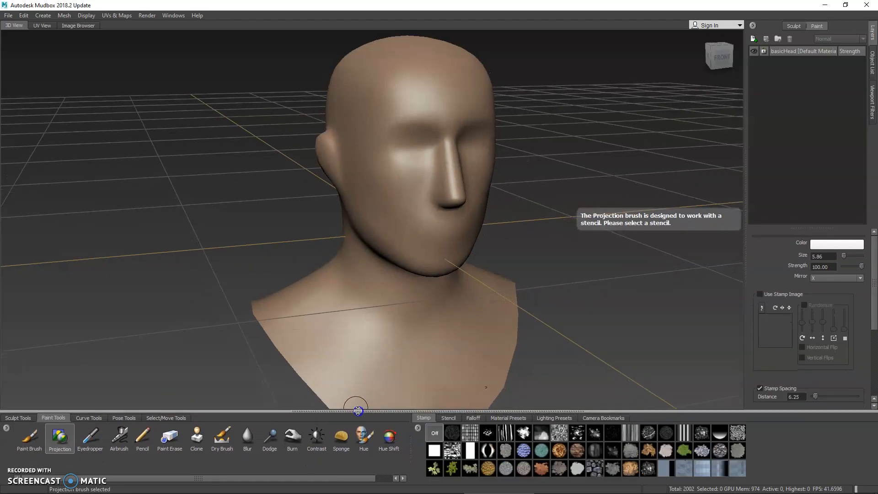
{"action": "left_click_drag", "start_coordinate": [558, 324], "coordinate": [503, 316], "text": "alt"}
{"action": "middle_click_drag", "start_coordinate": [504, 316], "coordinate": [478, 333], "text": "alt"}
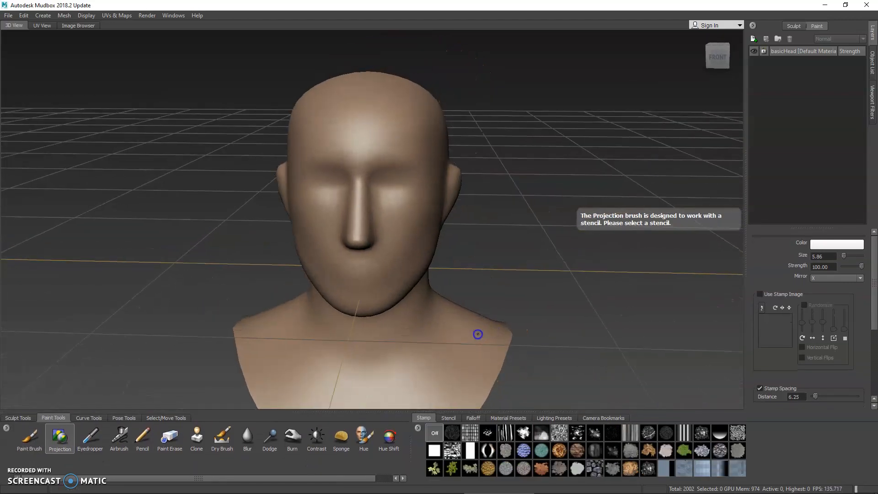
{"action": "left_click_drag", "start_coordinate": [478, 334], "coordinate": [473, 314], "text": "alt"}
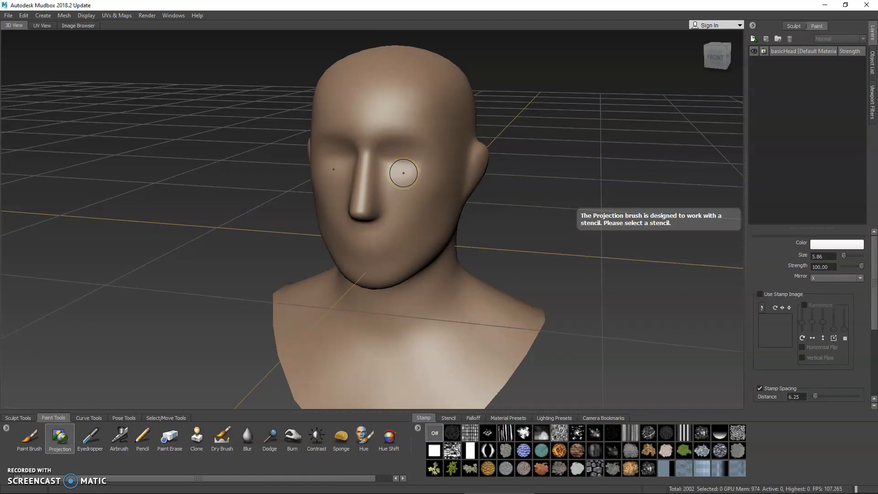
{"action": "left_click_drag", "start_coordinate": [403, 173], "coordinate": [396, 169]}
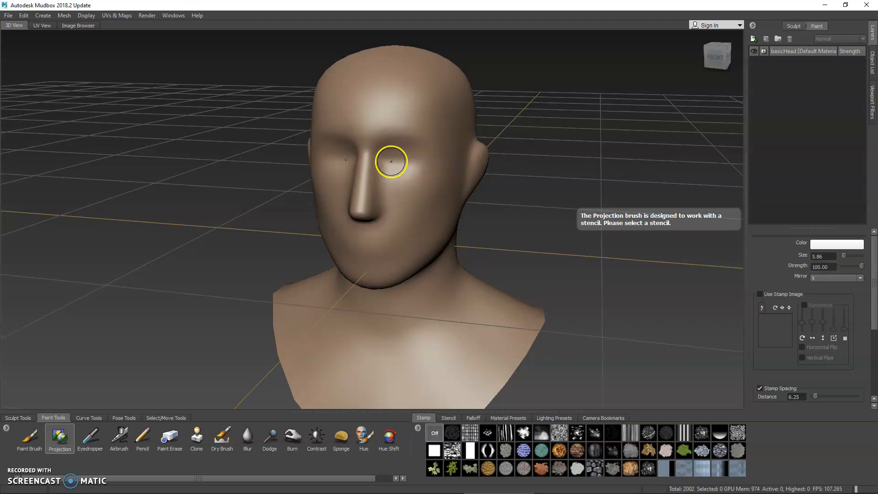
Step: Use the green leafy plant image as the brush stamp and load the grass image as stencil
{"action": "left_click", "coordinate": [451, 468]}
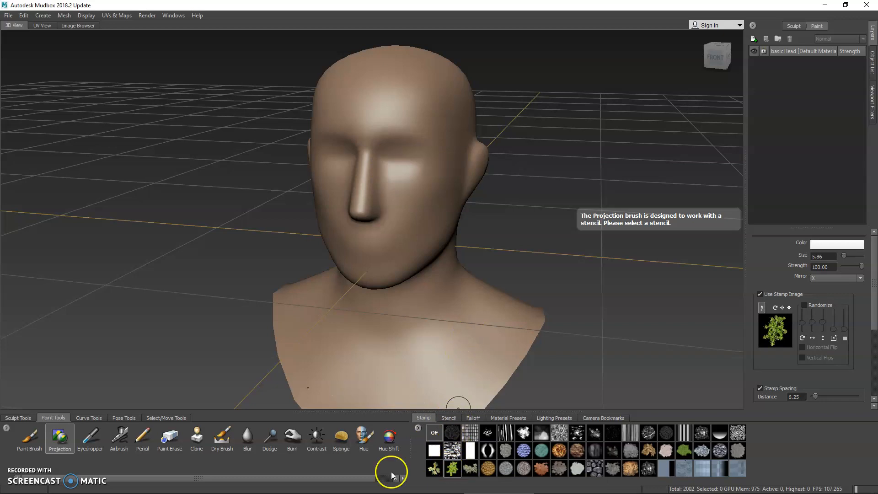
{"action": "left_click_drag", "start_coordinate": [412, 254], "coordinate": [402, 249], "text": "alt"}
{"action": "left_click", "coordinate": [451, 479]}
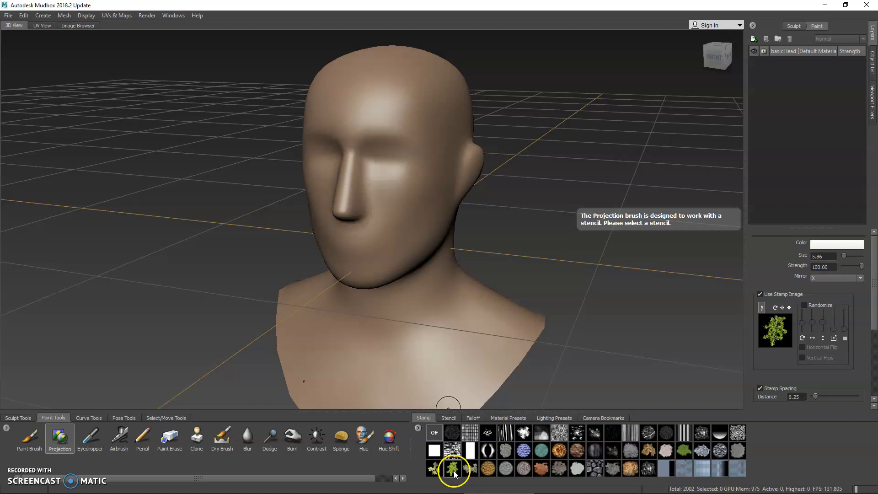
{"action": "left_click", "coordinate": [448, 418]}
{"action": "left_click", "coordinate": [424, 419]}
{"action": "left_click", "coordinate": [443, 419]}
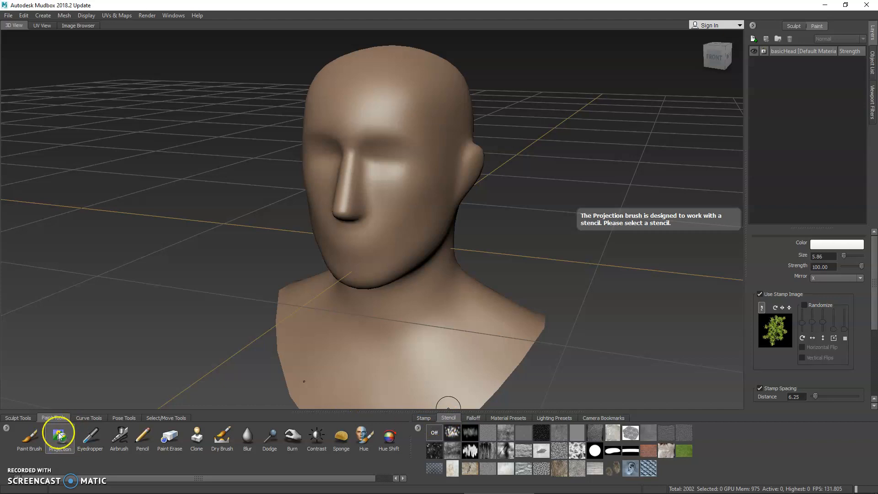
{"action": "left_click", "coordinate": [688, 452]}
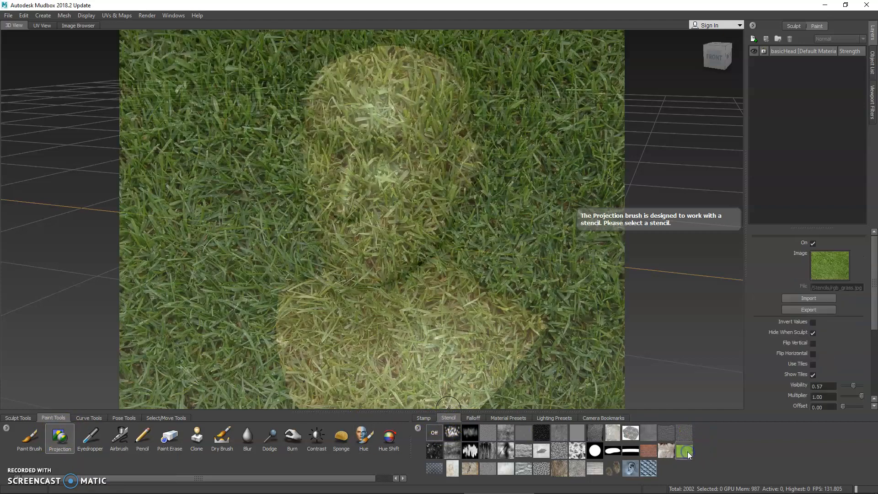
Step: Create Paint Layer 1 in the Diffuse channel and project the grass stencil onto the face
{"action": "mouse_move", "coordinate": [478, 222]}
{"action": "left_mouse_down", "text": "alt"}
{"action": "mouse_move", "coordinate": [457, 235]}
{"action": "mouse_move", "coordinate": [437, 233]}
{"action": "mouse_move", "coordinate": [452, 259]}
{"action": "mouse_move", "coordinate": [382, 183]}
{"action": "mouse_move", "coordinate": [397, 182]}
{"action": "left_mouse_up", "text": "alt"}
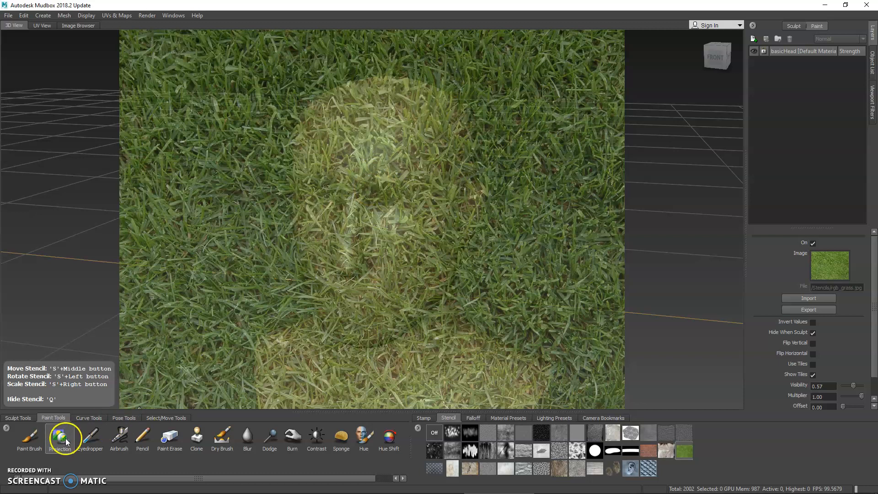
{"action": "left_click", "coordinate": [385, 177]}
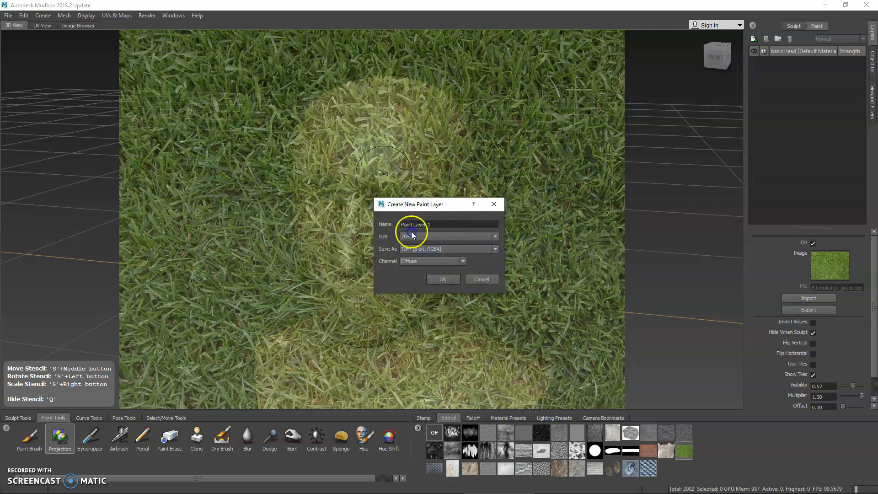
{"action": "left_click", "coordinate": [437, 279]}
{"action": "mouse_move", "coordinate": [382, 171]}
{"action": "left_mouse_down"}
{"action": "mouse_move", "coordinate": [363, 234]}
{"action": "mouse_move", "coordinate": [370, 322]}
{"action": "mouse_move", "coordinate": [393, 308]}
{"action": "mouse_move", "coordinate": [388, 239]}
{"action": "mouse_move", "coordinate": [399, 166]}
{"action": "mouse_move", "coordinate": [358, 141]}
{"action": "mouse_move", "coordinate": [362, 118]}
{"action": "mouse_move", "coordinate": [419, 141]}
{"action": "mouse_move", "coordinate": [428, 226]}
{"action": "mouse_move", "coordinate": [409, 298]}
{"action": "mouse_move", "coordinate": [397, 301]}
{"action": "left_mouse_up"}
Step: Project the grass onto the side and rear side of the head
{"action": "left_click_drag", "start_coordinate": [413, 236], "coordinate": [398, 253], "text": "alt"}
{"action": "middle_click_drag", "start_coordinate": [347, 247], "coordinate": [417, 255], "text": "alt"}
{"action": "left_click_drag", "start_coordinate": [418, 255], "coordinate": [378, 253], "text": "alt"}
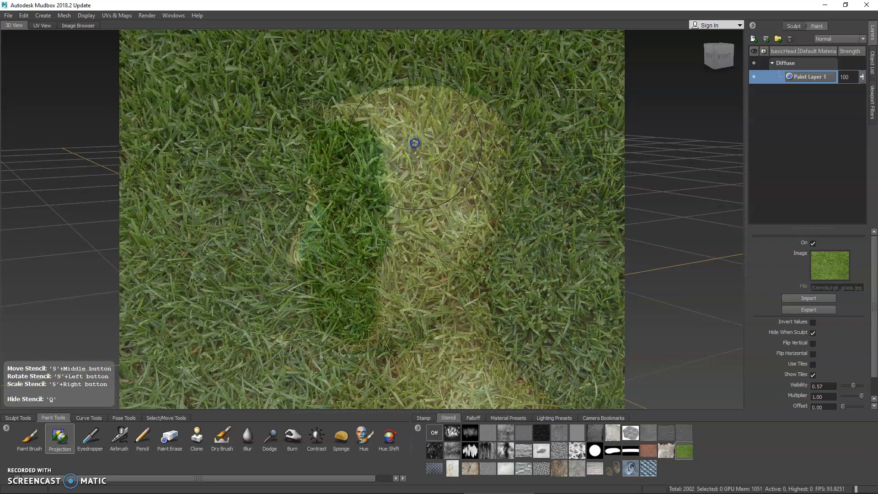
{"action": "key", "text": "q"}
{"action": "mouse_move", "coordinate": [414, 144]}
{"action": "left_mouse_down"}
{"action": "mouse_move", "coordinate": [404, 307]}
{"action": "mouse_move", "coordinate": [400, 293]}
{"action": "mouse_move", "coordinate": [357, 321]}
{"action": "mouse_move", "coordinate": [375, 341]}
{"action": "mouse_move", "coordinate": [428, 313]}
{"action": "mouse_move", "coordinate": [458, 223]}
{"action": "mouse_move", "coordinate": [449, 149]}
{"action": "mouse_move", "coordinate": [433, 191]}
{"action": "mouse_move", "coordinate": [430, 183]}
{"action": "mouse_move", "coordinate": [383, 196]}
{"action": "mouse_move", "coordinate": [393, 206]}
{"action": "mouse_move", "coordinate": [403, 159]}
{"action": "mouse_move", "coordinate": [490, 186]}
{"action": "mouse_move", "coordinate": [498, 206]}
{"action": "left_mouse_up"}
{"action": "left_click_drag", "start_coordinate": [425, 201], "coordinate": [274, 209], "text": "alt"}
{"action": "left_click_drag", "start_coordinate": [359, 165], "coordinate": [325, 243]}
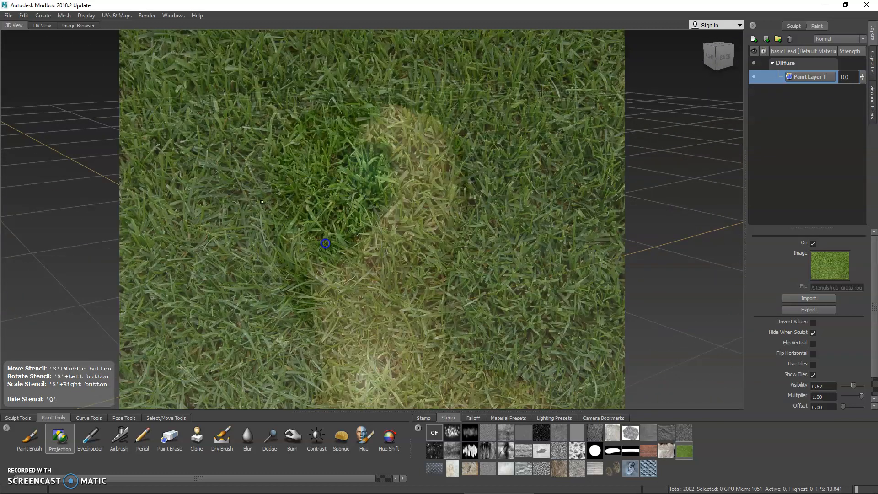
Step: Examine how the projected grass lies on the UV layout, and return to the head in the 3D view
{"action": "left_click", "coordinate": [42, 26]}
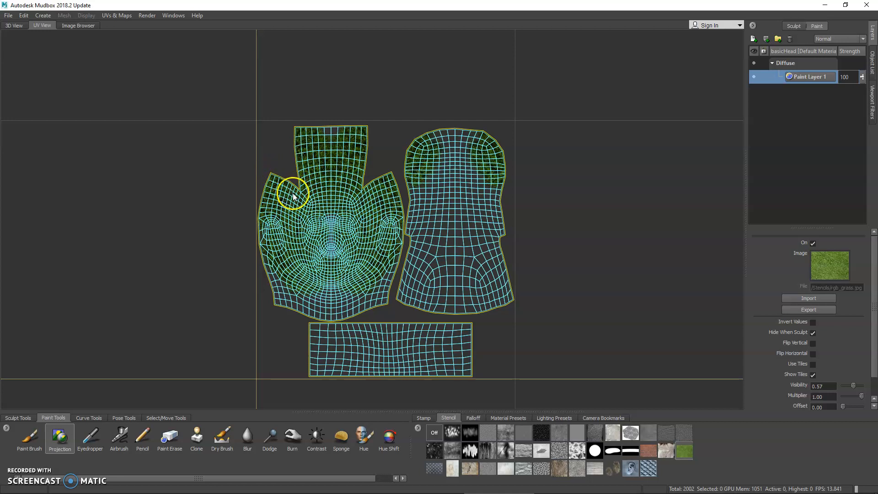
{"action": "left_click", "coordinate": [14, 26]}
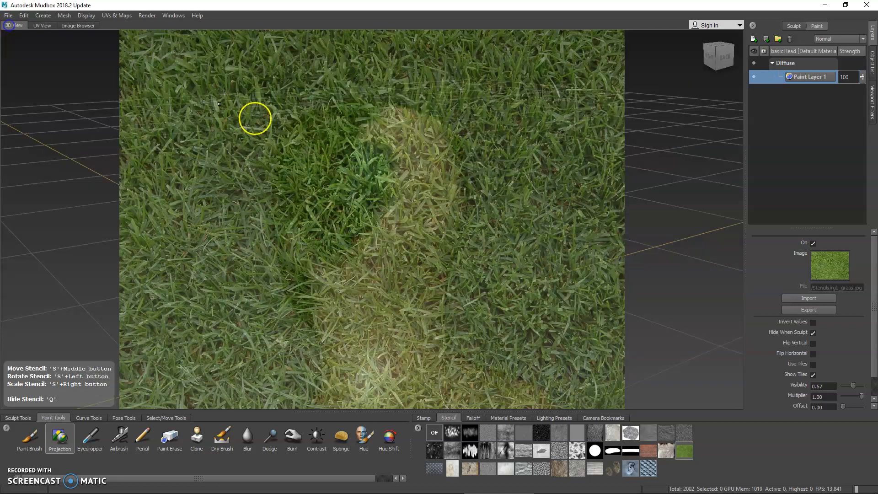
{"action": "left_click_drag", "start_coordinate": [377, 198], "coordinate": [358, 142]}
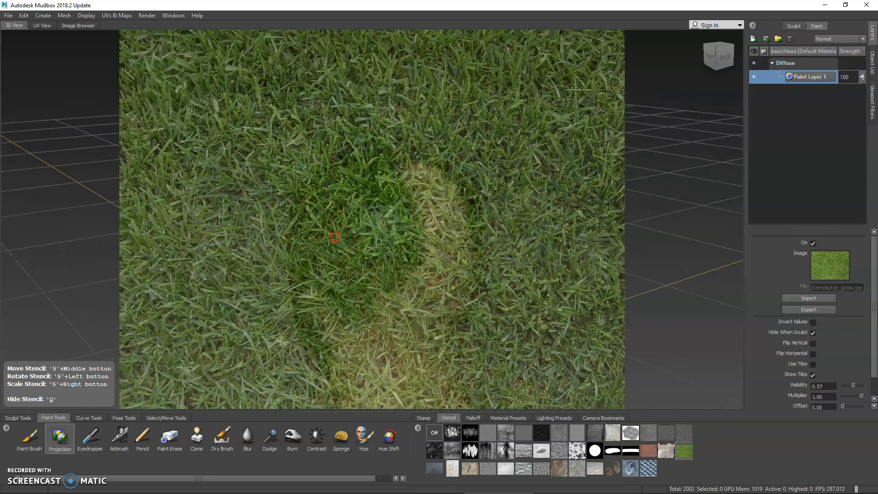
{"action": "right_click_drag", "start_coordinate": [348, 226], "coordinate": [365, 253], "text": "alt"}
{"action": "left_click_drag", "start_coordinate": [365, 253], "coordinate": [376, 270], "text": "alt"}
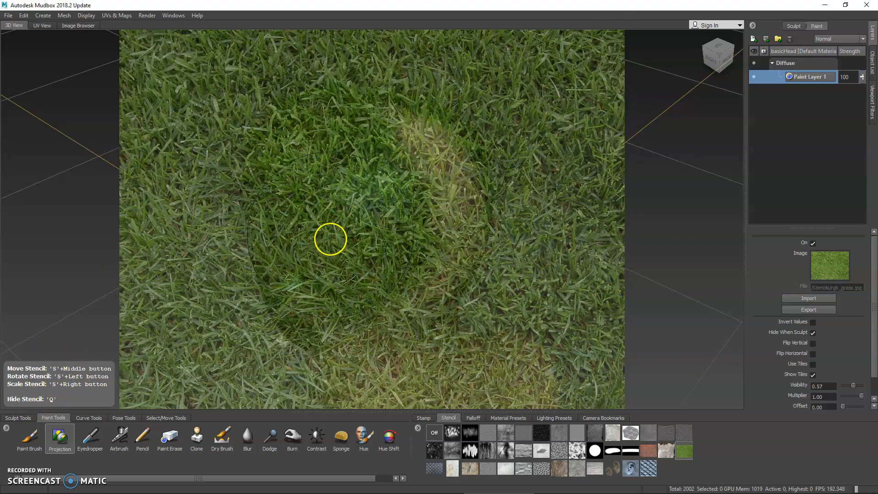
Step: Move, rotate and scale the grass stencil over the upper part of the head
{"action": "mouse_move", "coordinate": [333, 223]}
{"action": "middle_mouse_down"}
{"action": "mouse_move", "coordinate": [467, 210]}
{"action": "mouse_move", "coordinate": [255, 245]}
{"action": "mouse_move", "coordinate": [372, 229]}
{"action": "mouse_move", "coordinate": [360, 223]}
{"action": "middle_mouse_up"}
{"action": "left_click_drag", "start_coordinate": [329, 277], "coordinate": [367, 254]}
{"action": "mouse_move", "coordinate": [398, 239]}
{"action": "right_mouse_down"}
{"action": "mouse_move", "coordinate": [467, 231]}
{"action": "mouse_move", "coordinate": [447, 241]}
{"action": "mouse_move", "coordinate": [454, 229]}
{"action": "right_mouse_up"}
Step: Hide the stencil and examine the grass texture on the side and top of the head
{"action": "key", "text": "q"}
{"action": "mouse_move", "coordinate": [329, 241]}
{"action": "left_mouse_down", "text": "alt"}
{"action": "mouse_move", "coordinate": [405, 286]}
{"action": "mouse_move", "coordinate": [472, 289]}
{"action": "left_mouse_up", "text": "alt"}
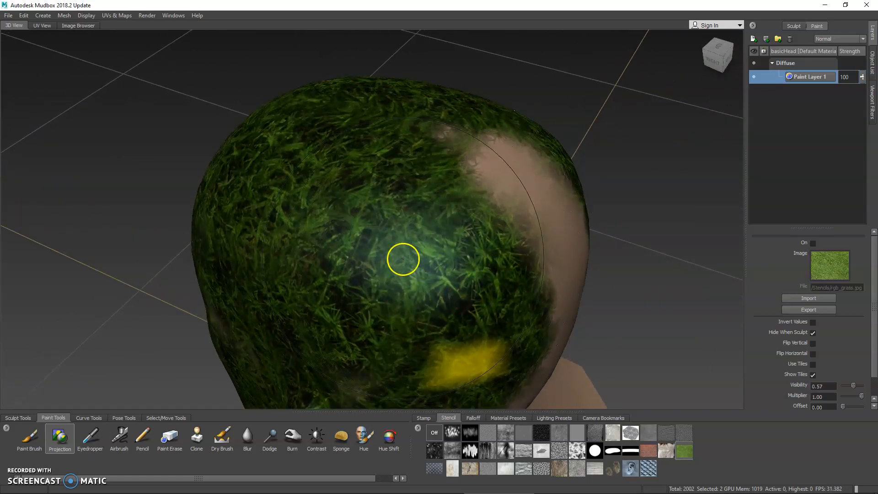
{"action": "mouse_move", "coordinate": [235, 215]}
{"action": "left_mouse_down", "text": "alt"}
{"action": "mouse_move", "coordinate": [308, 237]}
{"action": "mouse_move", "coordinate": [369, 221]}
{"action": "mouse_move", "coordinate": [300, 221]}
{"action": "mouse_move", "coordinate": [340, 230]}
{"action": "left_mouse_up", "text": "alt"}
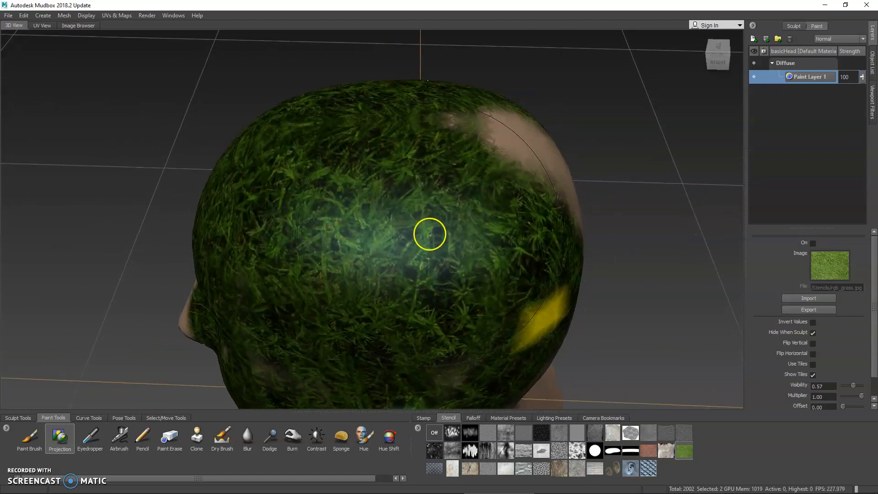
{"action": "left_click_drag", "start_coordinate": [429, 234], "coordinate": [434, 233], "text": "alt"}
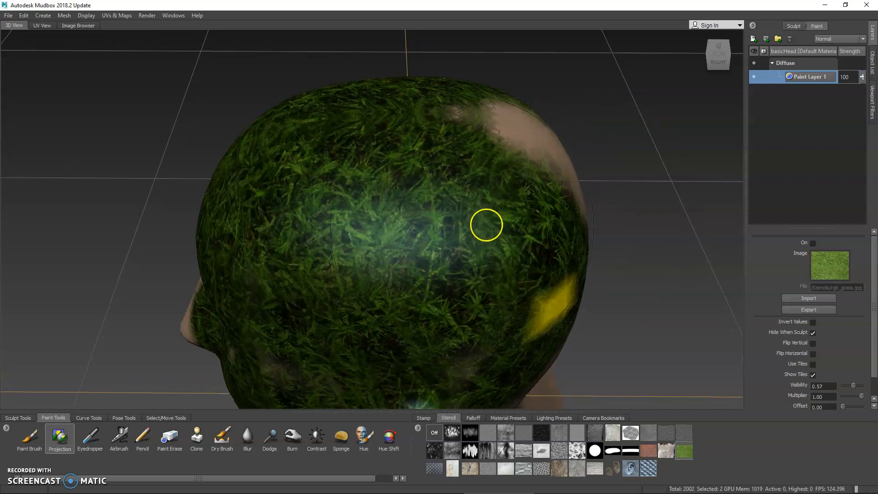
{"action": "mouse_move", "coordinate": [391, 231]}
{"action": "left_mouse_down", "text": "alt"}
{"action": "mouse_move", "coordinate": [255, 235]}
{"action": "mouse_move", "coordinate": [263, 237]}
{"action": "left_mouse_up", "text": "alt"}
{"action": "mouse_move", "coordinate": [319, 227]}
{"action": "left_mouse_down", "text": "alt"}
{"action": "mouse_move", "coordinate": [343, 204]}
{"action": "mouse_move", "coordinate": [401, 196]}
{"action": "mouse_move", "coordinate": [385, 209]}
{"action": "left_mouse_up", "text": "alt"}
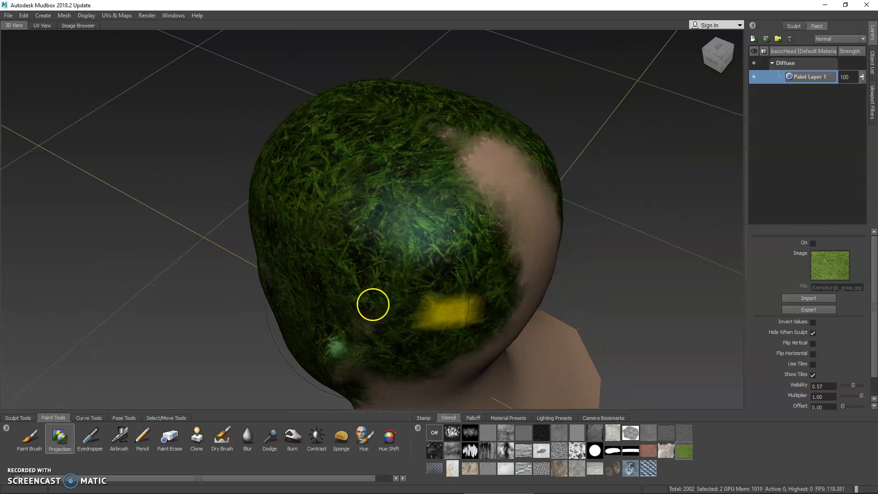
Step: Show the stencil and project grass onto the bare area at the back of the head
{"action": "key", "text": "q"}
{"action": "left_click_drag", "start_coordinate": [475, 218], "coordinate": [453, 227], "text": "alt"}
{"action": "mouse_move", "coordinate": [465, 198]}
{"action": "left_mouse_down"}
{"action": "mouse_move", "coordinate": [464, 212]}
{"action": "mouse_move", "coordinate": [531, 255]}
{"action": "left_mouse_up"}
{"action": "mouse_move", "coordinate": [434, 322]}
{"action": "left_mouse_down"}
{"action": "mouse_move", "coordinate": [398, 334]}
{"action": "mouse_move", "coordinate": [441, 311]}
{"action": "left_mouse_up"}
{"action": "middle_click_drag", "start_coordinate": [441, 311], "coordinate": [383, 287], "text": "alt"}
{"action": "right_click_drag", "start_coordinate": [382, 286], "coordinate": [403, 286], "text": "alt"}
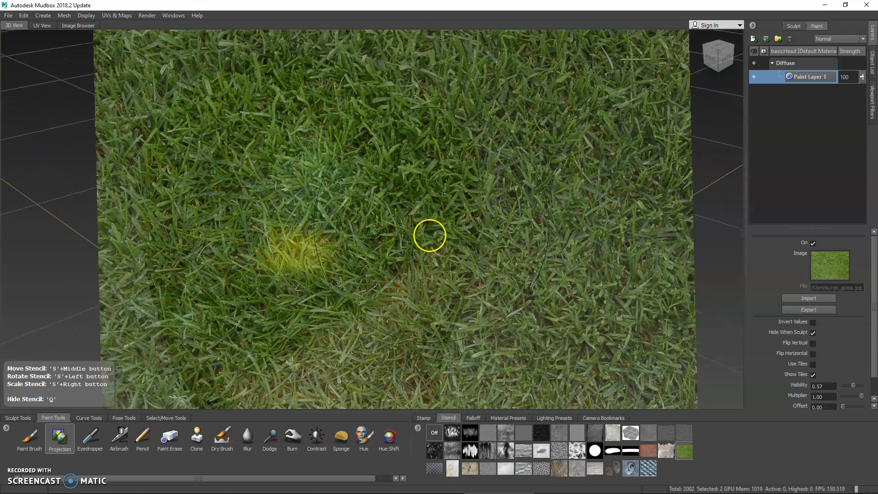
{"action": "left_click_drag", "start_coordinate": [430, 236], "coordinate": [433, 206]}
{"action": "left_click", "coordinate": [290, 273]}
{"action": "left_click", "coordinate": [292, 296]}
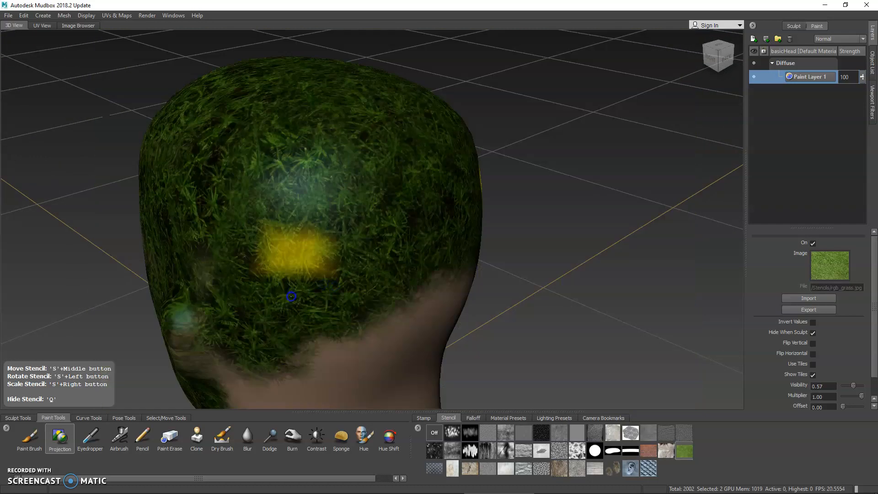
Step: Extend the projected grass down the back of the head to the nape, and hide the stencil
{"action": "key", "text": "q"}
{"action": "mouse_move", "coordinate": [351, 322]}
{"action": "left_mouse_down", "text": "alt"}
{"action": "mouse_move", "coordinate": [421, 302]}
{"action": "mouse_move", "coordinate": [539, 292]}
{"action": "mouse_move", "coordinate": [456, 284]}
{"action": "mouse_move", "coordinate": [368, 224]}
{"action": "left_mouse_up", "text": "alt"}
{"action": "key", "text": "q"}
{"action": "left_click_drag", "start_coordinate": [365, 261], "coordinate": [380, 270]}
{"action": "left_click_drag", "start_coordinate": [370, 180], "coordinate": [380, 183]}
{"action": "left_click_drag", "start_coordinate": [439, 194], "coordinate": [363, 224], "text": "alt"}
{"action": "key", "text": "q"}
{"action": "middle_click_drag", "start_coordinate": [363, 224], "coordinate": [413, 258], "text": "alt"}
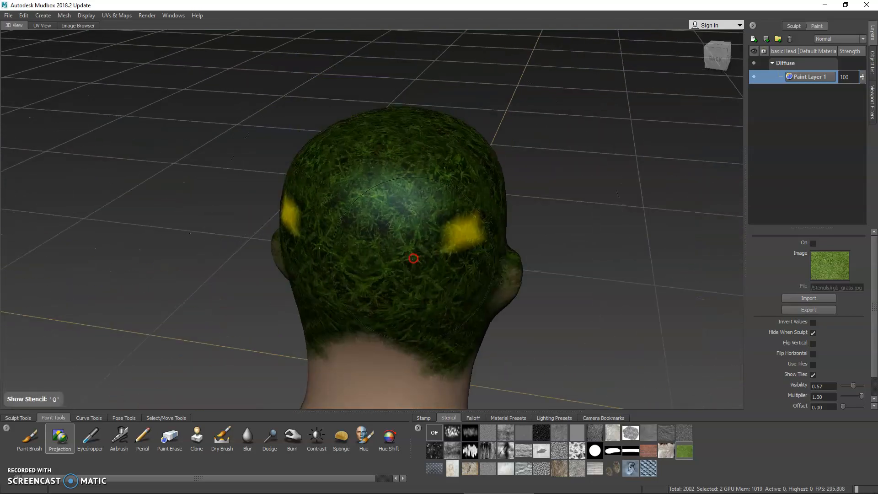
Step: Paint mirrored green leafy strokes down the back of the neck with the stencil hidden
{"action": "right_click_drag", "start_coordinate": [413, 259], "coordinate": [392, 296], "text": "alt"}
{"action": "left_click_drag", "start_coordinate": [371, 256], "coordinate": [450, 279], "text": "alt"}
{"action": "right_click_drag", "start_coordinate": [366, 260], "coordinate": [487, 333], "text": "alt"}
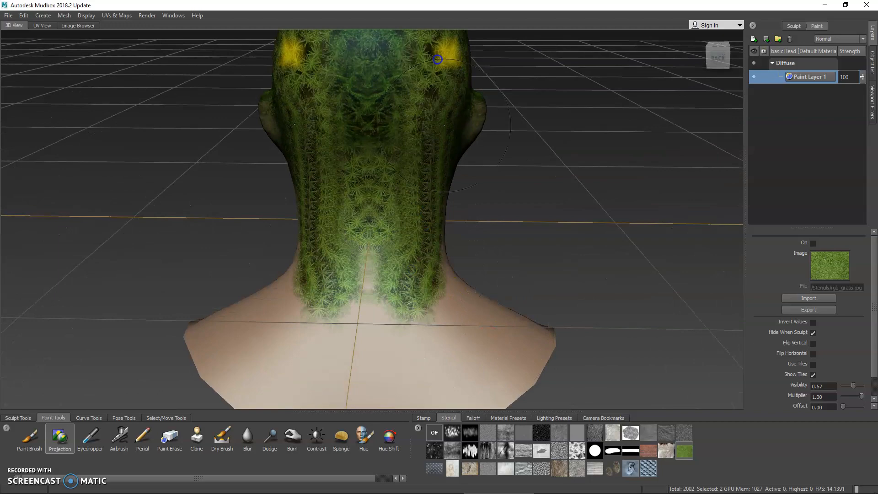
{"action": "left_click_drag", "start_coordinate": [452, 236], "coordinate": [566, 263], "text": "alt"}
{"action": "middle_click_drag", "start_coordinate": [567, 262], "coordinate": [616, 190], "text": "alt"}
{"action": "left_click_drag", "start_coordinate": [616, 190], "coordinate": [384, 190], "text": "alt"}
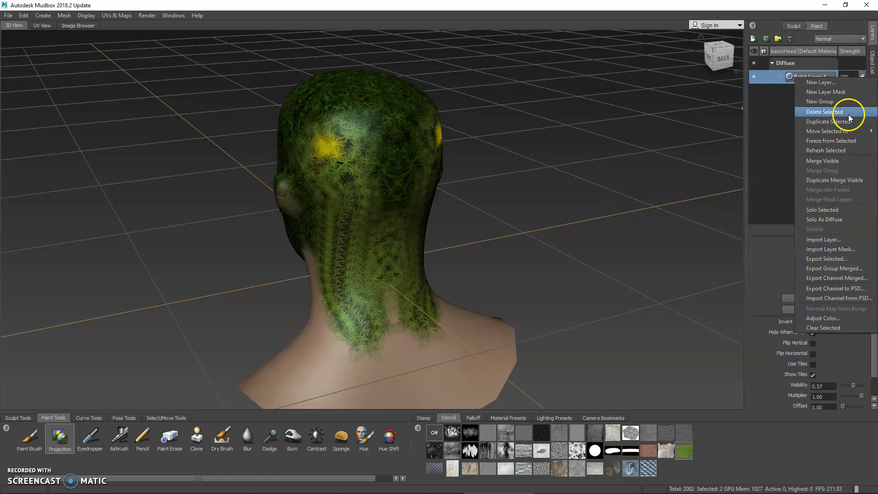
Step: Begin a merged export of all paint layers in the Diffuse channel
{"action": "left_click", "coordinate": [785, 65]}
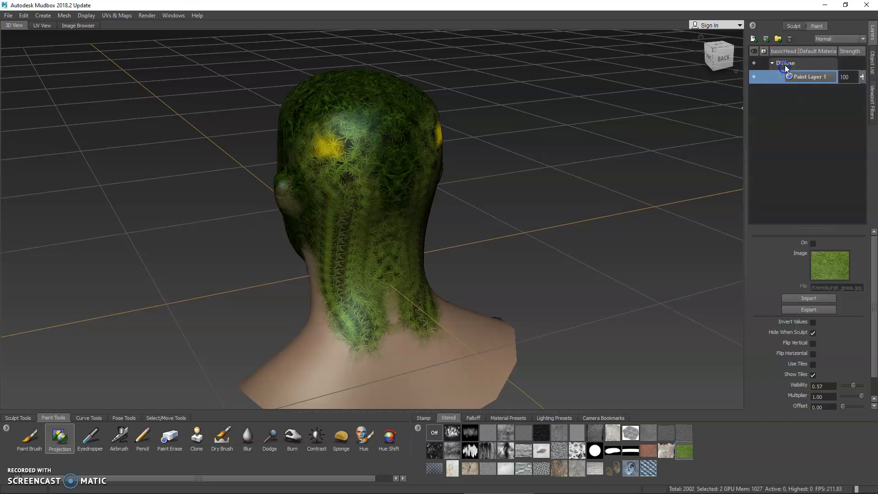
{"action": "right_click", "coordinate": [786, 65]}
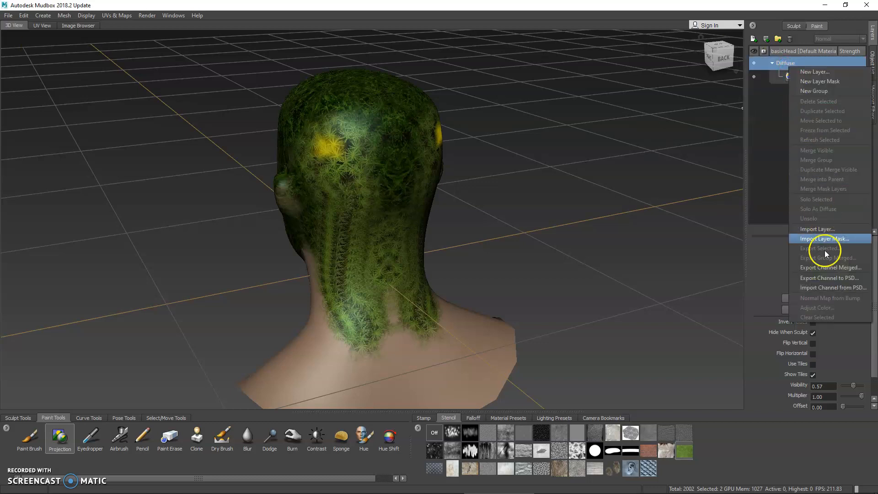
{"action": "left_click", "coordinate": [765, 97]}
{"action": "left_click", "coordinate": [791, 77]}
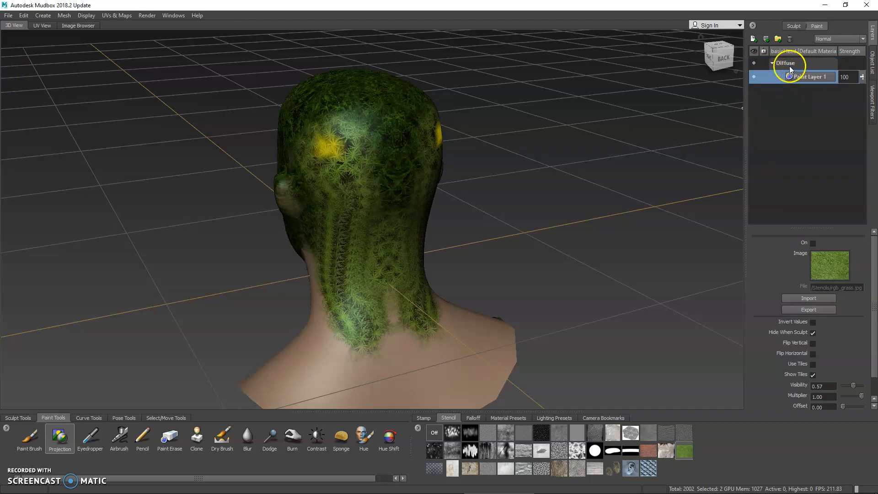
{"action": "right_click", "coordinate": [789, 64]}
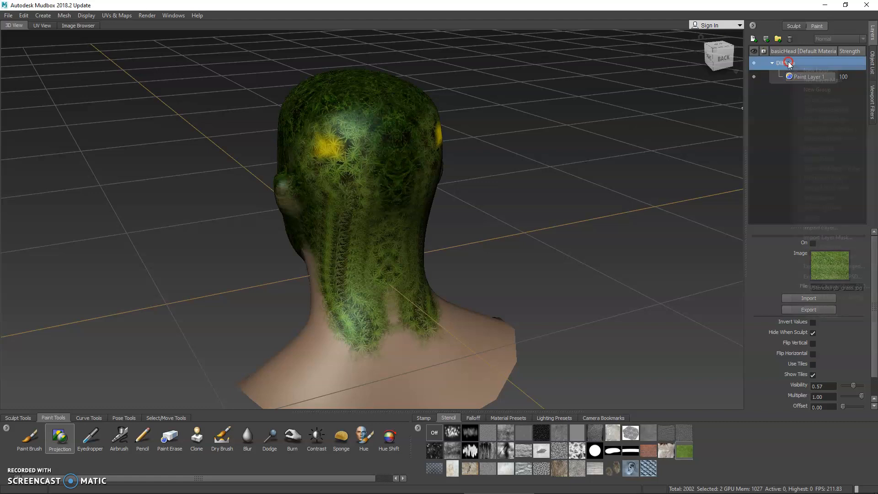
{"action": "left_click", "coordinate": [828, 266]}
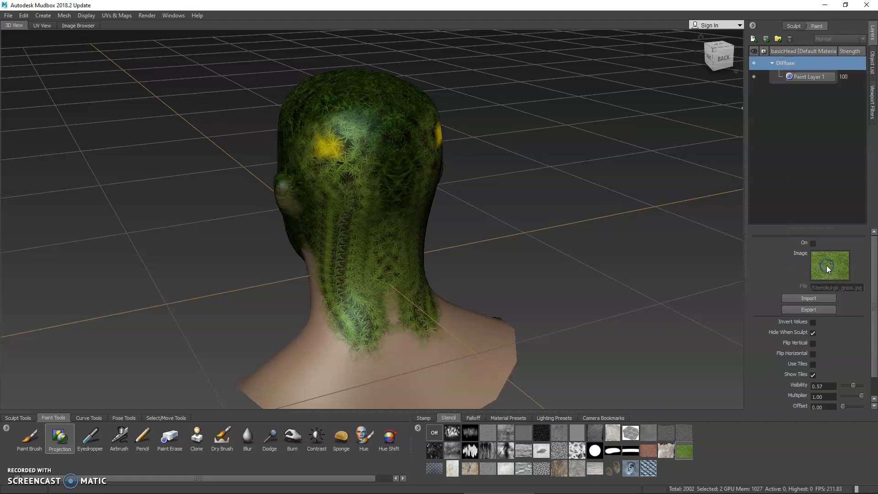
{"action": "left_click_drag", "start_coordinate": [211, 18], "coordinate": [423, 102]}
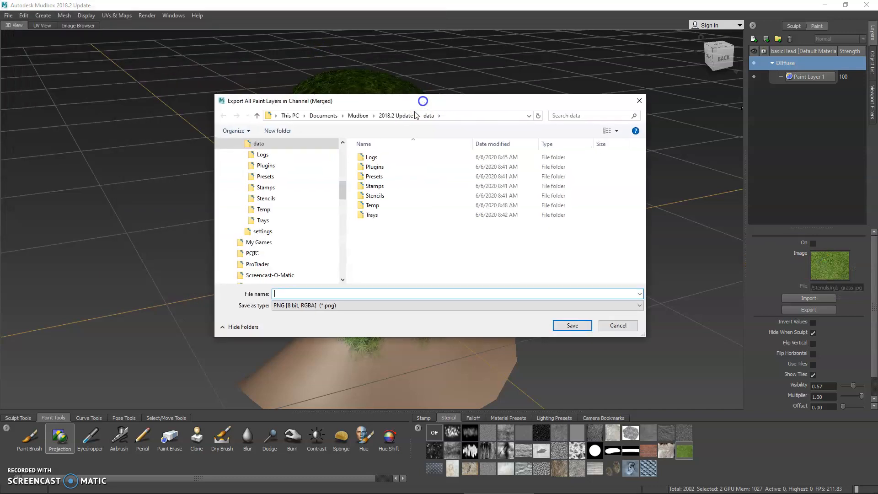
Step: Set the merged export to the Desktop as head_tex in PNG [8 bit, RGBA] format, and cancel it without saving
{"action": "left_click_drag", "start_coordinate": [342, 187], "coordinate": [343, 154]}
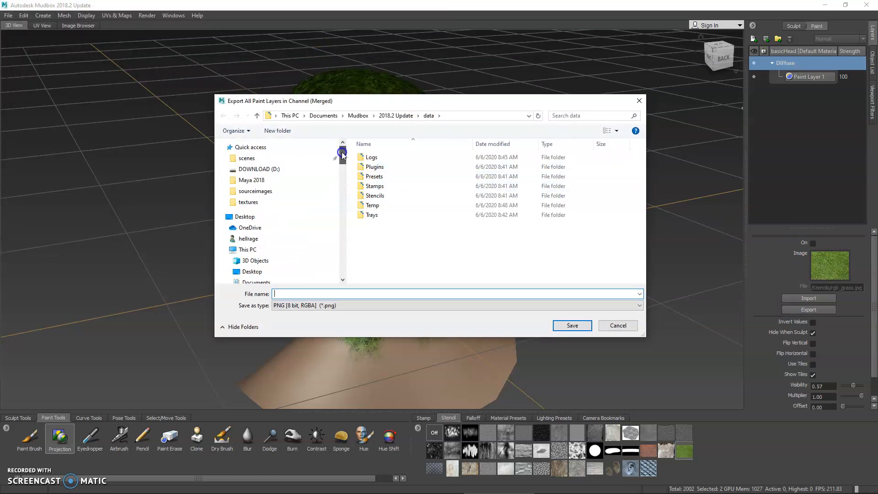
{"action": "left_click", "coordinate": [245, 217]}
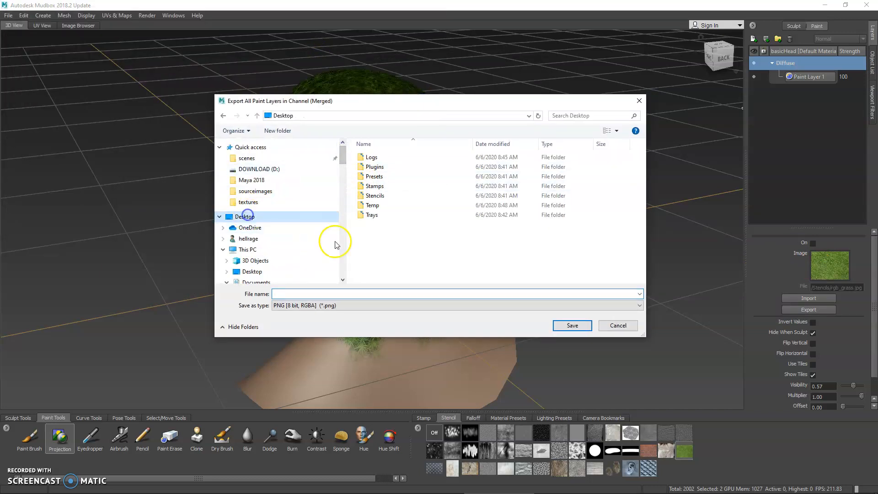
{"action": "left_click", "coordinate": [361, 294]}
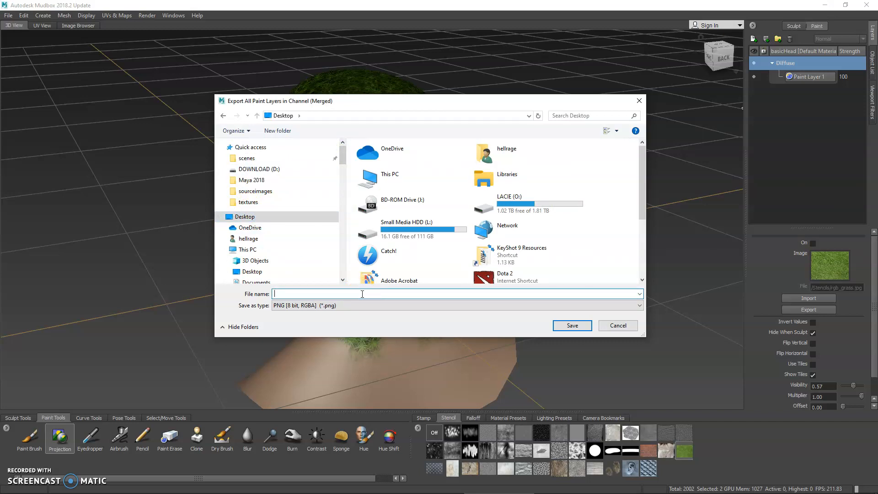
{"action": "type", "text": "head_"}
{"action": "left_click", "coordinate": [347, 305]}
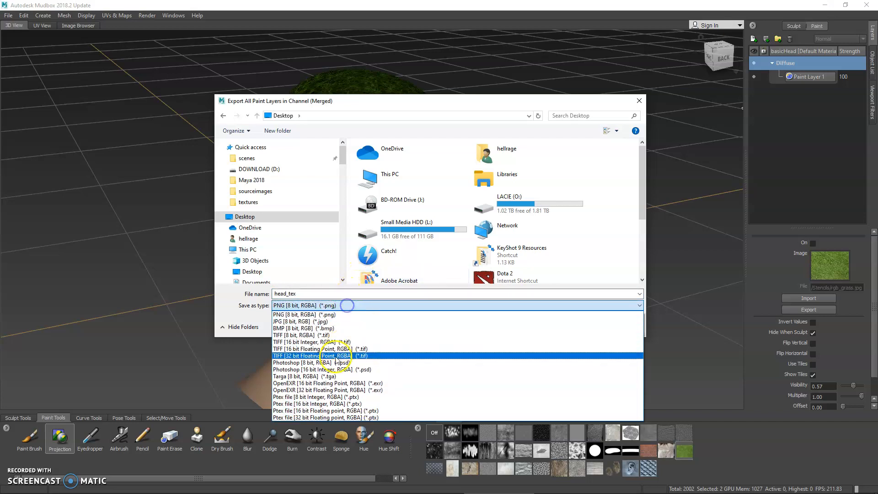
{"action": "left_click", "coordinate": [236, 316]}
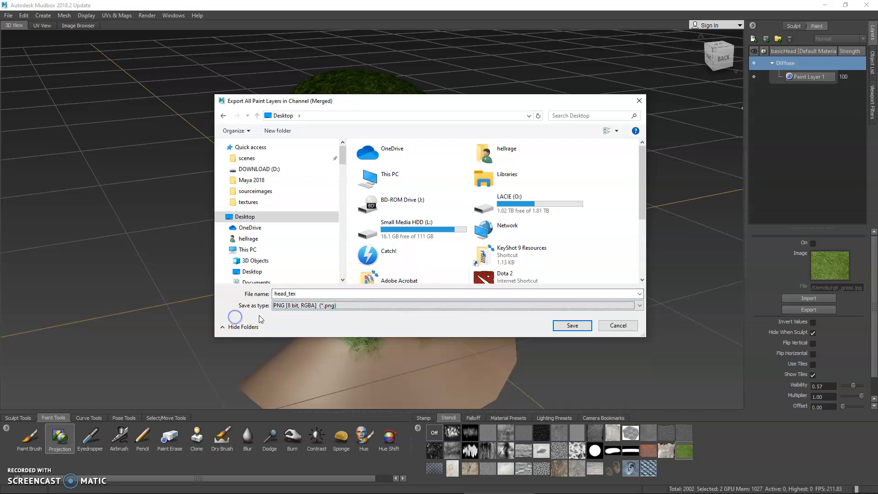
{"action": "left_click", "coordinate": [615, 327]}
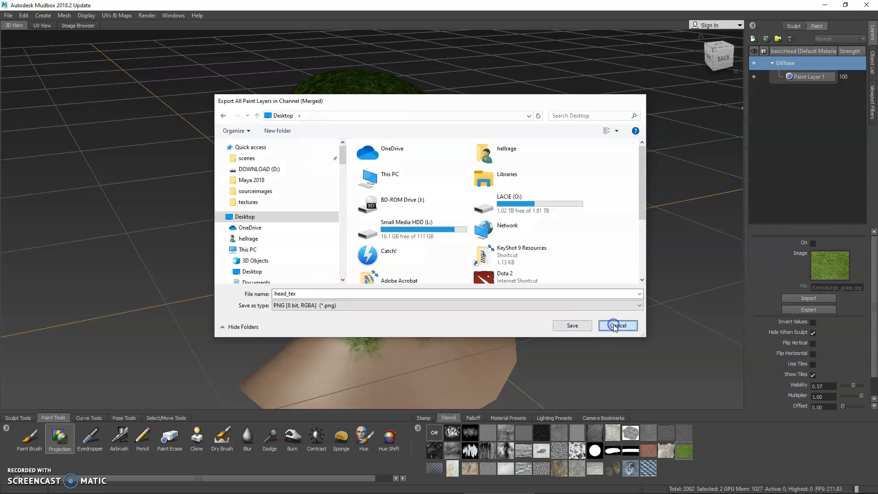
Step: View the head from the side and toggle flat lighting to compare the grass texture with and without shading
{"action": "mouse_move", "coordinate": [455, 235]}
{"action": "left_mouse_down", "text": "alt"}
{"action": "mouse_move", "coordinate": [466, 224]}
{"action": "mouse_move", "coordinate": [469, 192]}
{"action": "mouse_move", "coordinate": [506, 231]}
{"action": "mouse_move", "coordinate": [465, 221]}
{"action": "mouse_move", "coordinate": [500, 212]}
{"action": "mouse_move", "coordinate": [446, 196]}
{"action": "mouse_move", "coordinate": [398, 196]}
{"action": "mouse_move", "coordinate": [423, 209]}
{"action": "left_mouse_up", "text": "alt"}
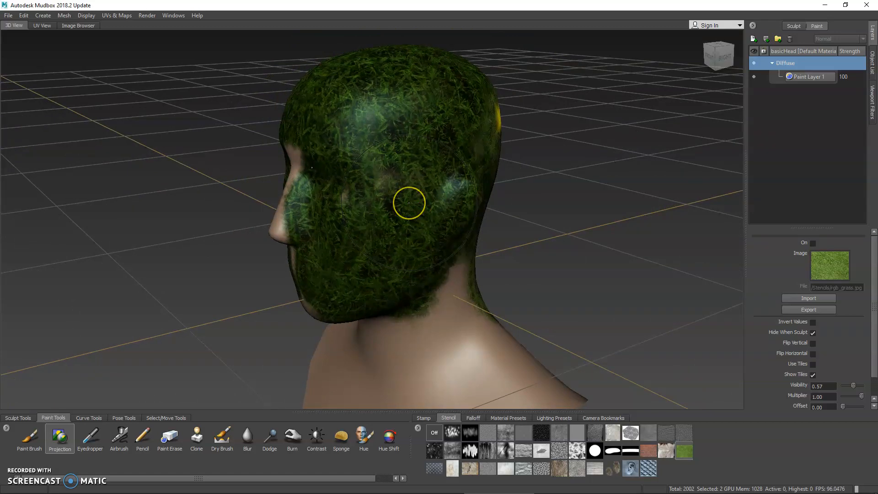
{"action": "key", "text": "l"}
{"action": "key", "text": "l"}
{"action": "key", "text": "l"}
{"action": "key", "text": "l"}
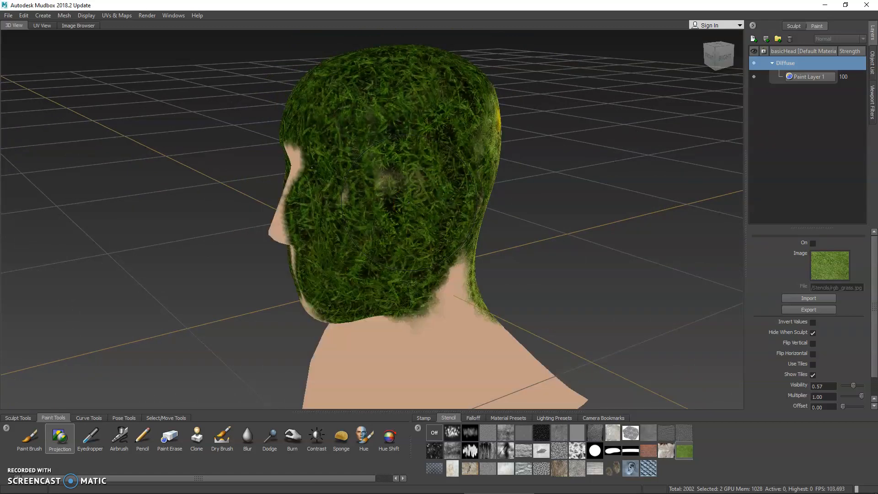
Step: Examine the shaded grass texture on the front of the head, and switch the display to flat lighting
{"action": "mouse_move", "coordinate": [409, 201]}
{"action": "left_mouse_down", "text": "alt"}
{"action": "mouse_move", "coordinate": [392, 202]}
{"action": "mouse_move", "coordinate": [437, 196]}
{"action": "left_mouse_up", "text": "alt"}
{"action": "mouse_move", "coordinate": [438, 196]}
{"action": "right_mouse_down", "text": "alt"}
{"action": "mouse_move", "coordinate": [369, 172]}
{"action": "mouse_move", "coordinate": [426, 213]}
{"action": "right_mouse_up", "text": "alt"}
{"action": "mouse_move", "coordinate": [425, 213]}
{"action": "left_mouse_down", "text": "alt"}
{"action": "mouse_move", "coordinate": [461, 209]}
{"action": "mouse_move", "coordinate": [489, 222]}
{"action": "left_mouse_up", "text": "alt"}
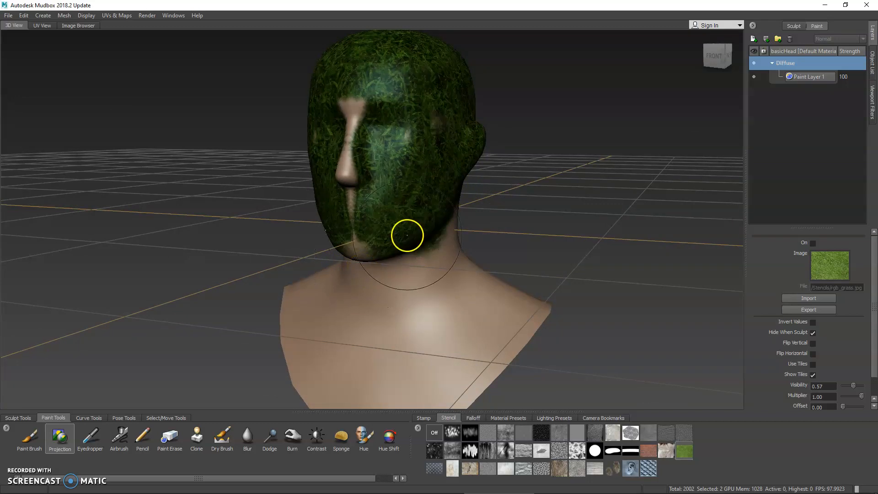
{"action": "left_click_drag", "start_coordinate": [463, 224], "coordinate": [468, 231], "text": "alt"}
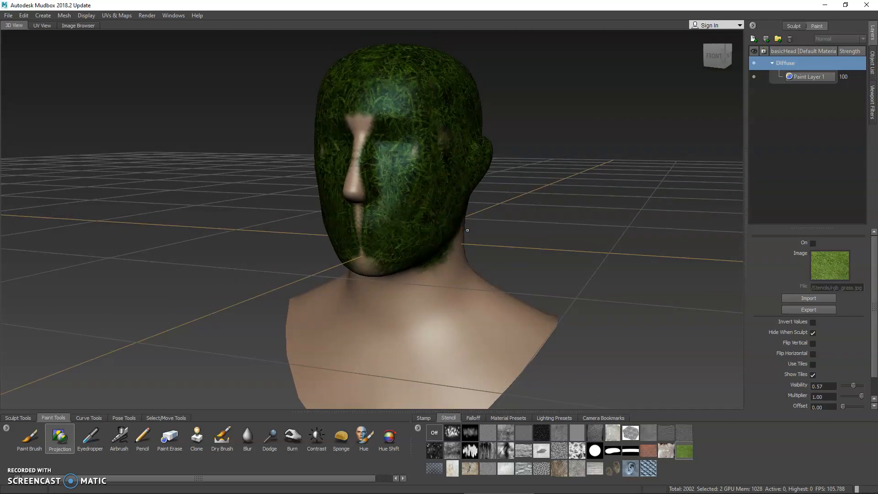
{"action": "key", "text": "q"}
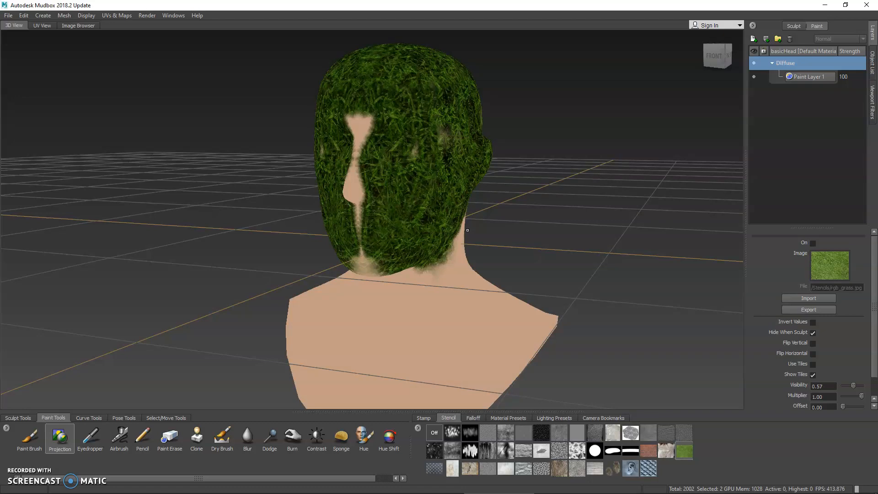
Step: Examine the flat-lit grass texture on both sides, the face, the top and the back of the head
{"action": "mouse_move", "coordinate": [473, 220]}
{"action": "left_mouse_down", "text": "alt"}
{"action": "mouse_move", "coordinate": [455, 221]}
{"action": "mouse_move", "coordinate": [630, 230]}
{"action": "mouse_move", "coordinate": [627, 213]}
{"action": "left_mouse_up", "text": "alt"}
{"action": "mouse_move", "coordinate": [506, 204]}
{"action": "right_mouse_down", "text": "alt"}
{"action": "mouse_move", "coordinate": [557, 270]}
{"action": "mouse_move", "coordinate": [531, 259]}
{"action": "right_mouse_up", "text": "alt"}
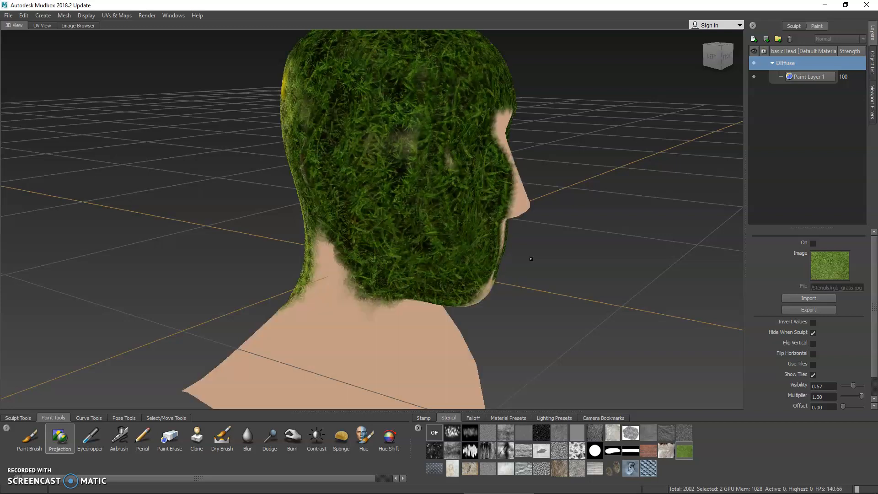
{"action": "left_click_drag", "start_coordinate": [494, 242], "coordinate": [363, 241], "text": "alt"}
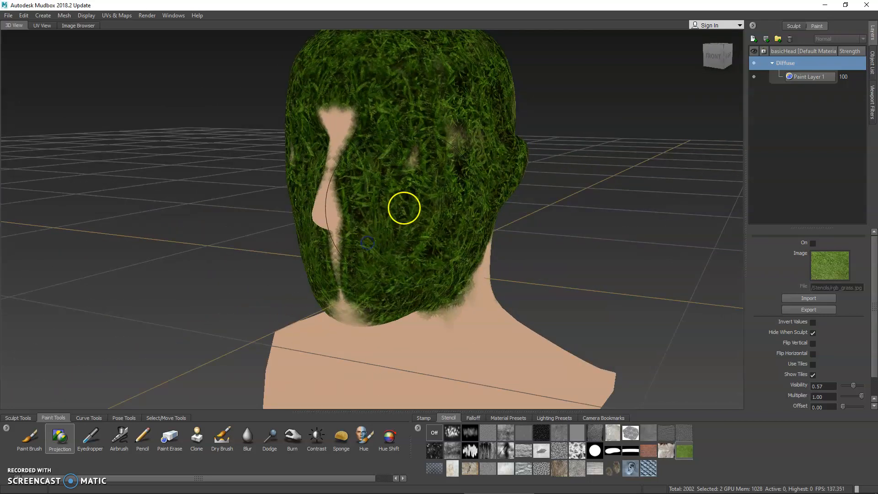
{"action": "left_click_drag", "start_coordinate": [405, 206], "coordinate": [276, 166], "text": "alt"}
{"action": "left_click_drag", "start_coordinate": [416, 198], "coordinate": [386, 212], "text": "alt"}
{"action": "right_click_drag", "start_coordinate": [386, 212], "coordinate": [437, 251], "text": "alt"}
{"action": "mouse_move", "coordinate": [436, 251]}
{"action": "left_mouse_down", "text": "alt"}
{"action": "mouse_move", "coordinate": [392, 169]}
{"action": "mouse_move", "coordinate": [365, 212]}
{"action": "mouse_move", "coordinate": [336, 229]}
{"action": "mouse_move", "coordinate": [361, 218]}
{"action": "mouse_move", "coordinate": [435, 225]}
{"action": "mouse_move", "coordinate": [451, 247]}
{"action": "mouse_move", "coordinate": [398, 263]}
{"action": "left_mouse_up", "text": "alt"}
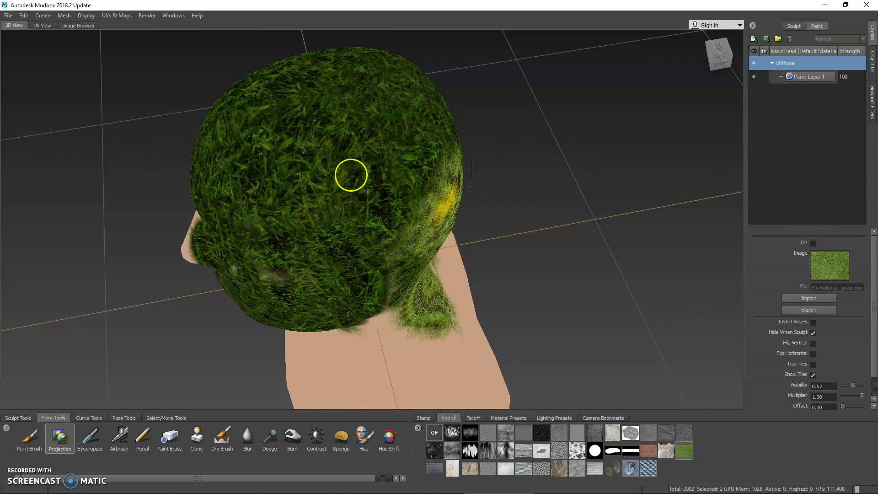